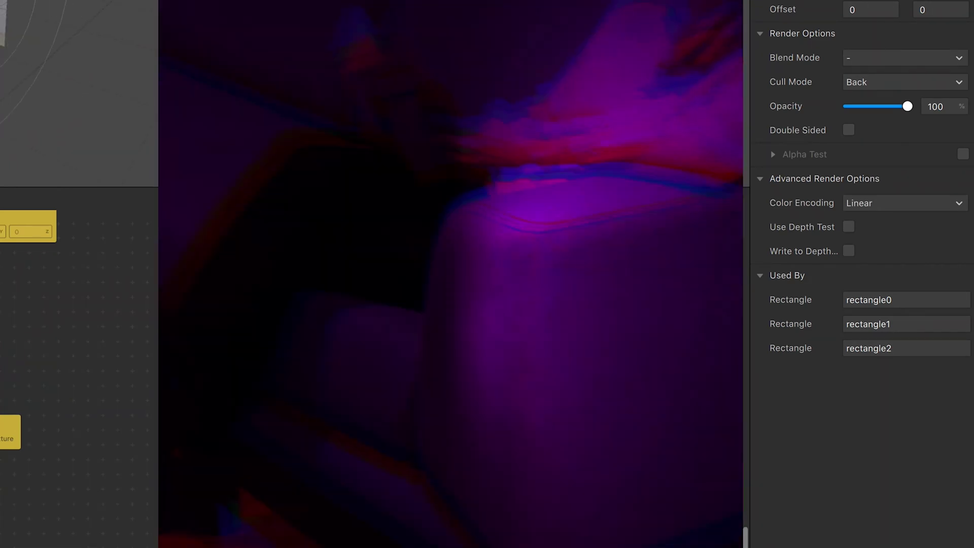
Add a spot light under Focal Distance, move it towards the camera to about 0.14 in Z, and place it above canvas0
right_click(60, 32)
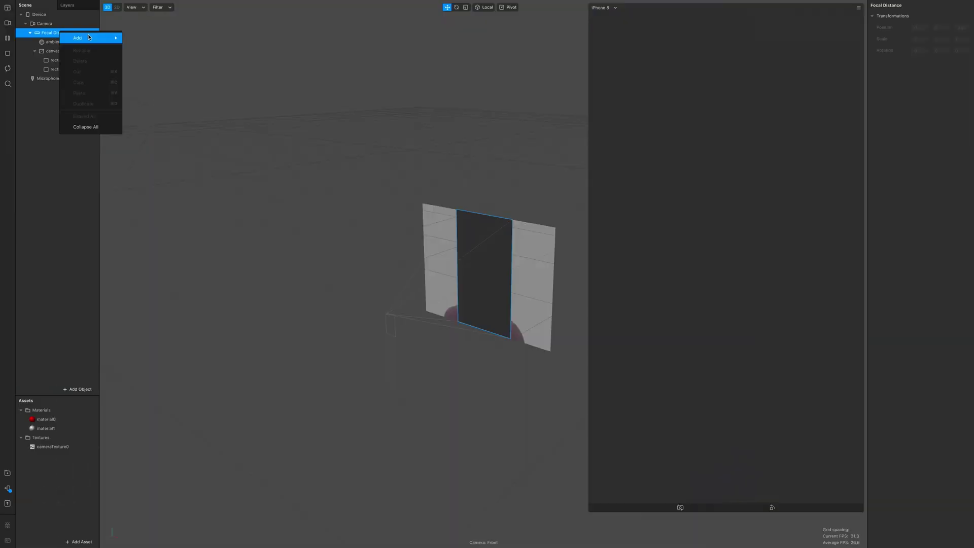
mouse_move(91, 37)
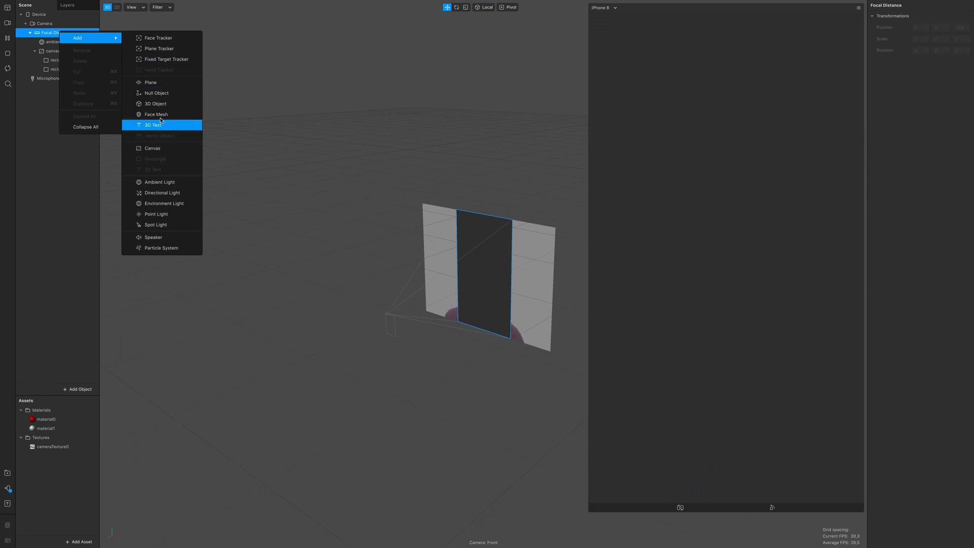
left_click(158, 223)
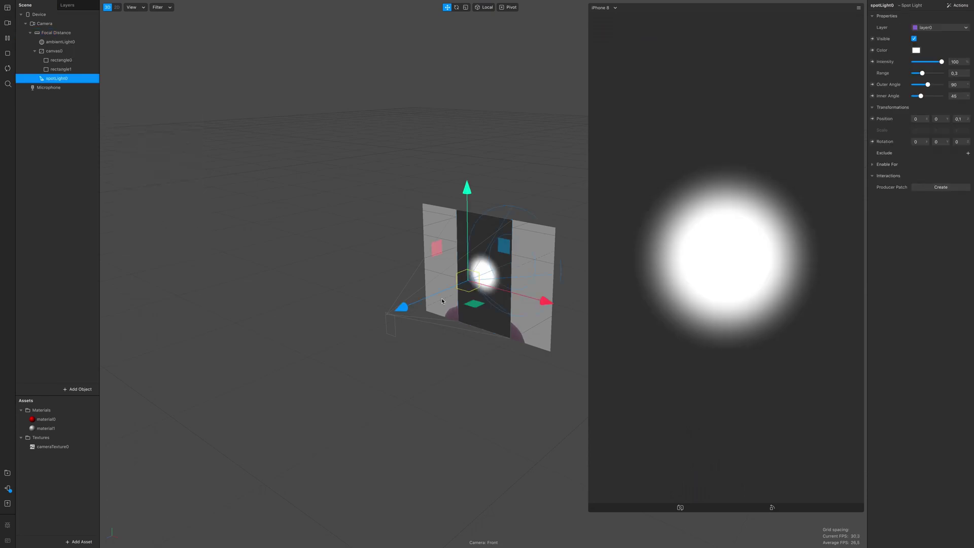
left_click_drag(405, 316, 396, 315)
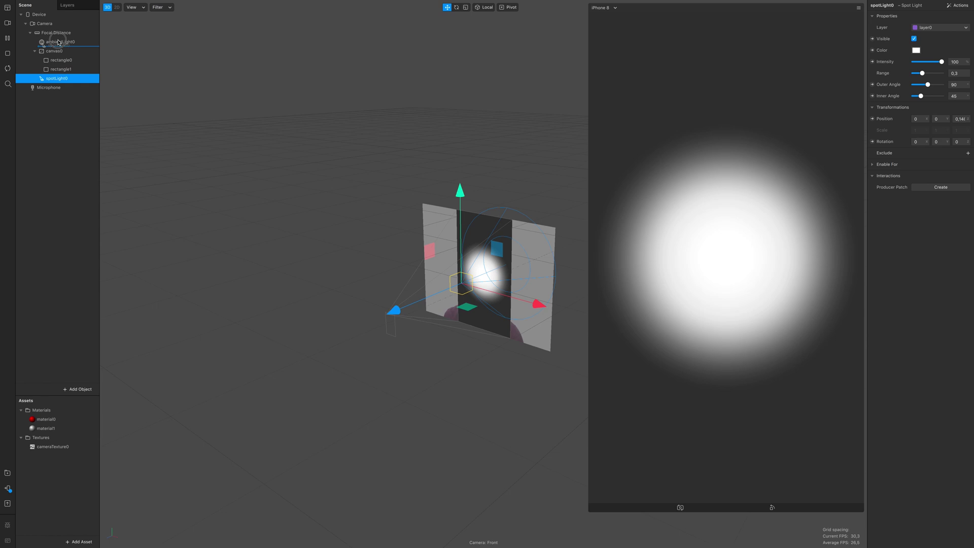
left_click_drag(58, 42, 59, 43)
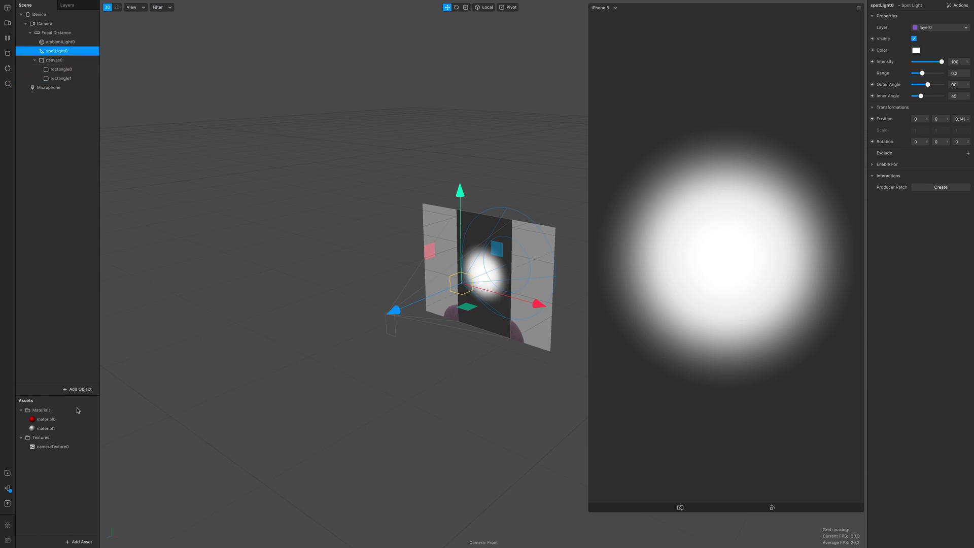
Set material1's diffuse colour to bright green and its blend mode to Add
left_click(63, 428)
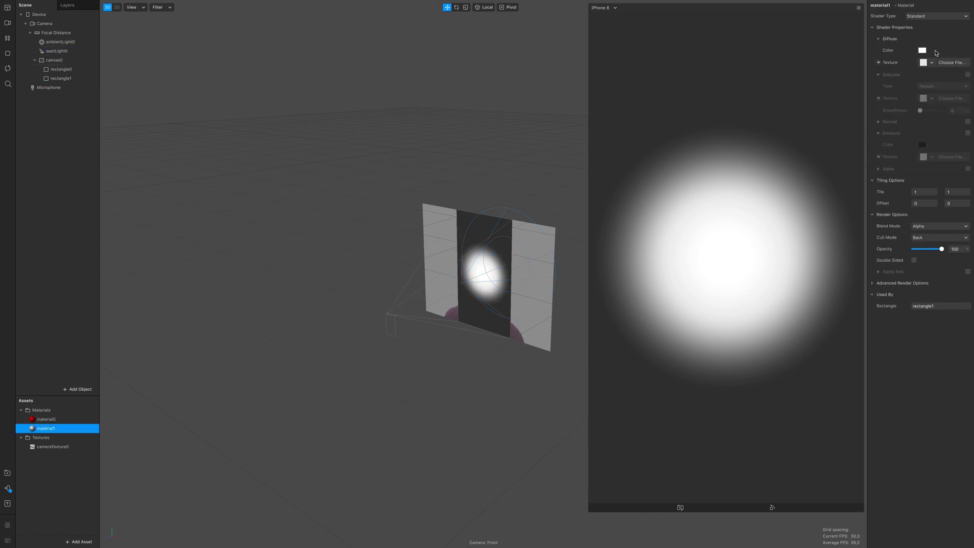
left_click(922, 51)
left_click_drag(282, 151, 230, 126)
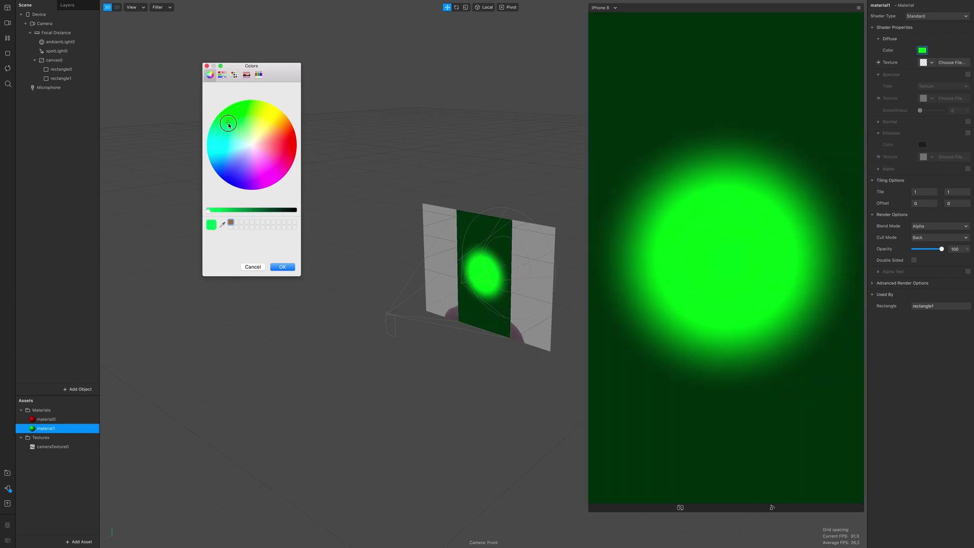
left_click(288, 267)
left_click(941, 226)
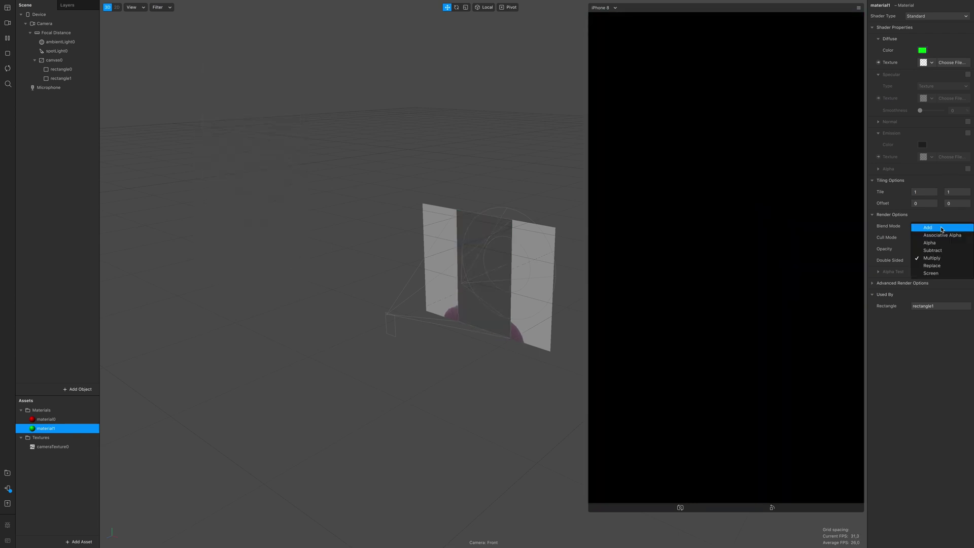
left_click(943, 228)
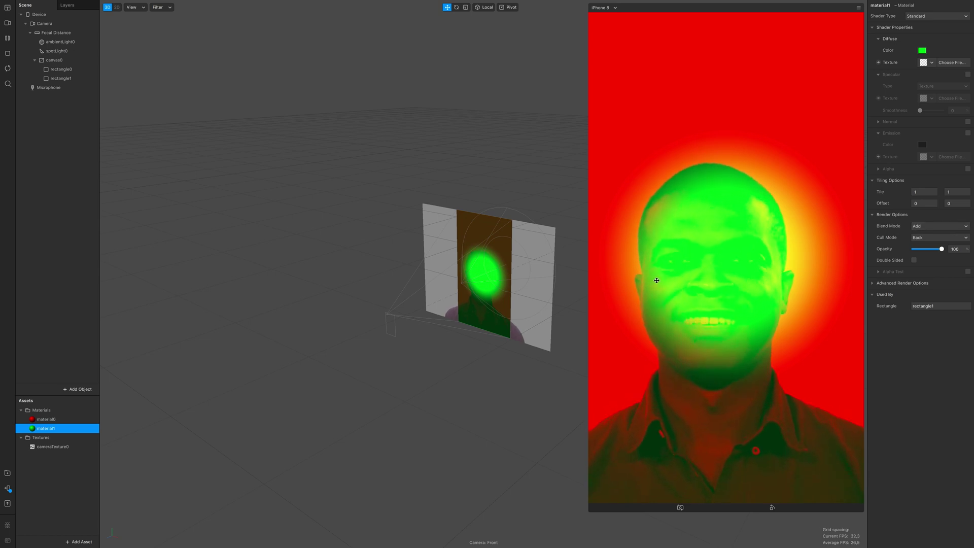
Move spotLight0 closer to the rectangles, to a Z position of about 0.04
left_click(54, 52)
left_click_drag(395, 308, 413, 342)
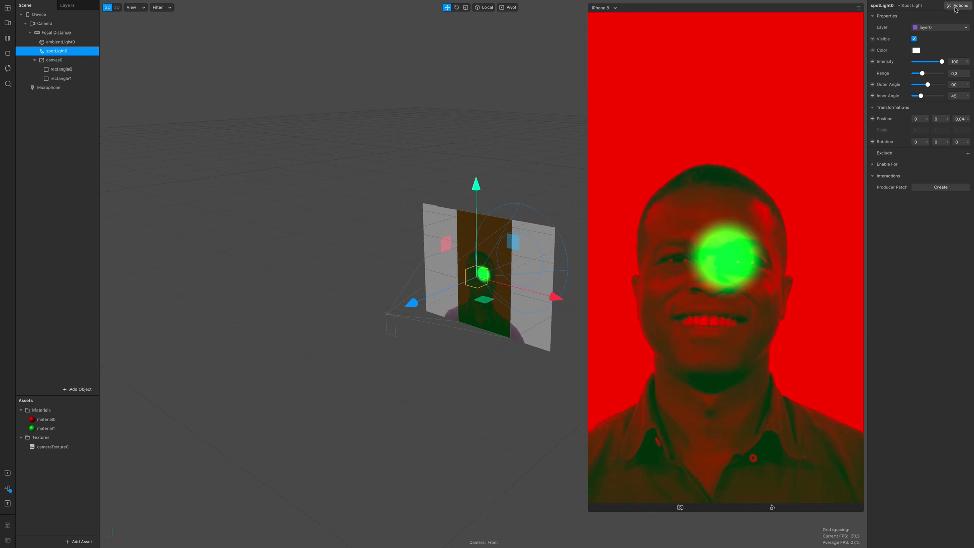
Apply the Spin animation to spotLight0 and increase its inner angle
left_click(958, 5)
mouse_move(939, 13)
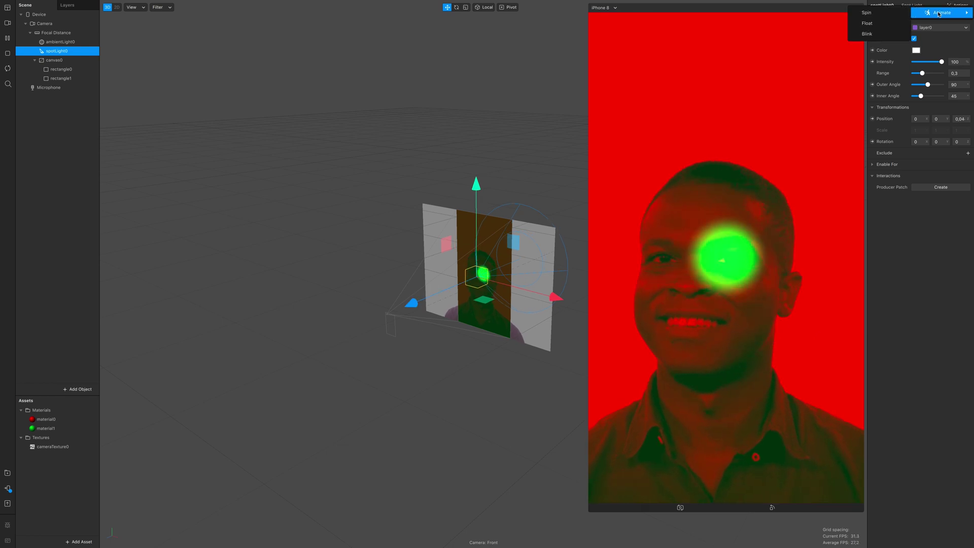
left_click(879, 13)
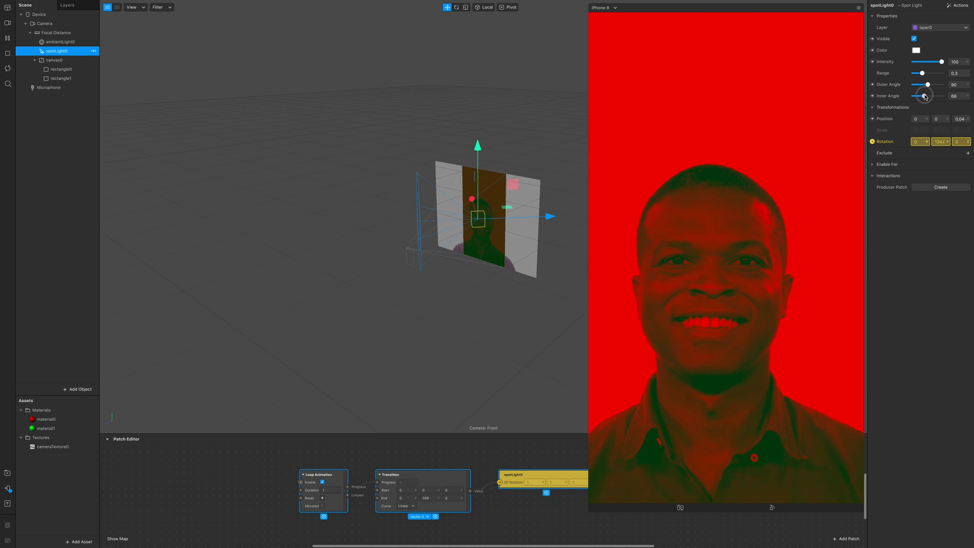
left_click_drag(921, 95, 938, 98)
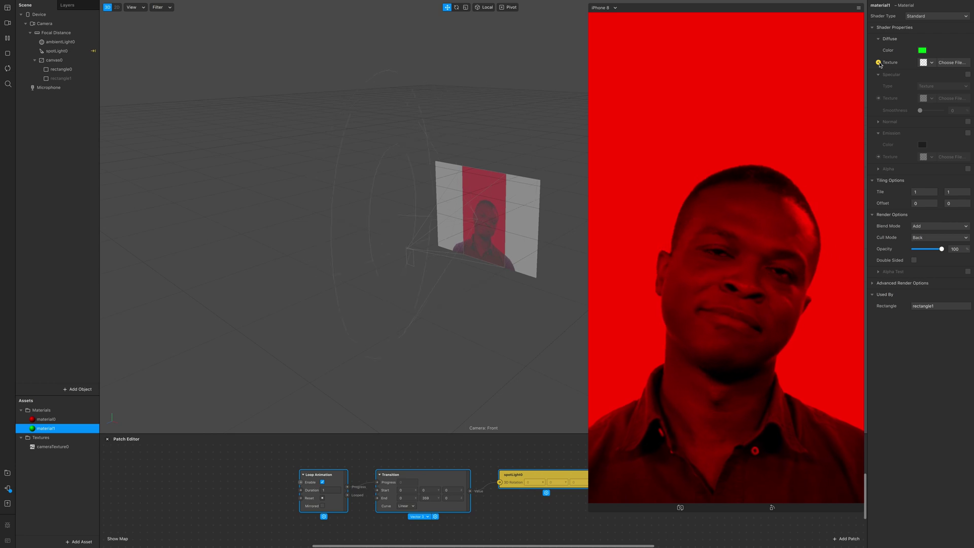
Create a diffuse texture patch for material1 and place it below the spotlight animation patches in an enlarged Patch Editor
left_click(878, 62)
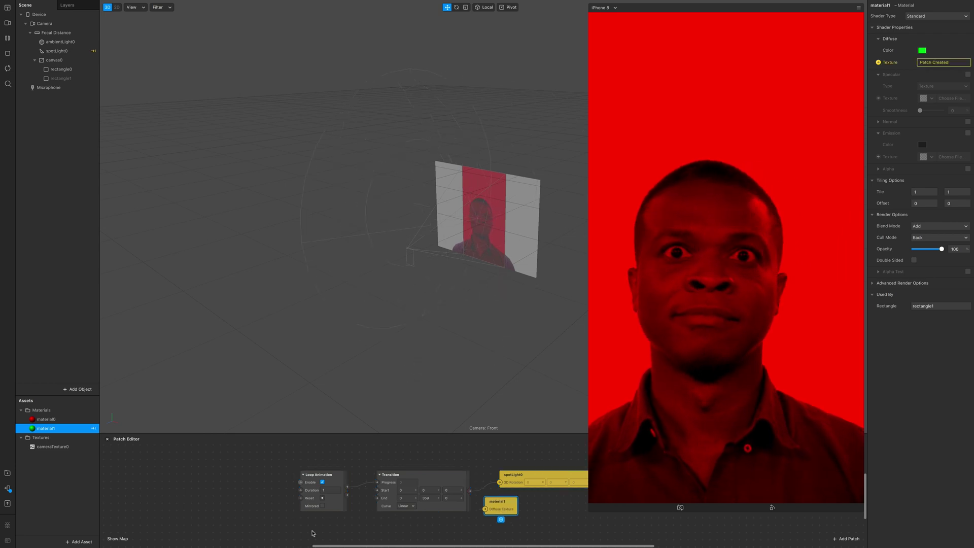
left_click_drag(346, 433, 346, 192)
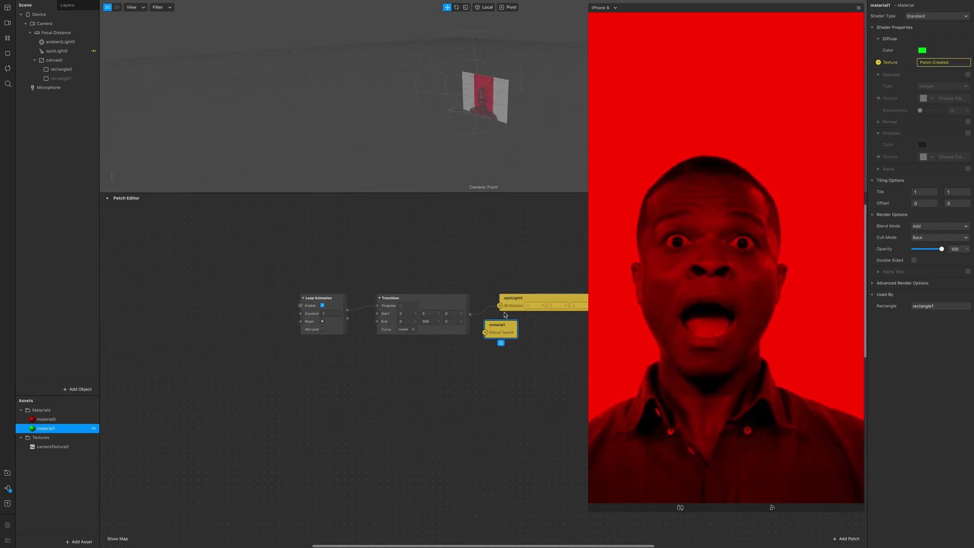
left_click_drag(503, 325, 474, 428)
scroll(394, 415, "right", 4)
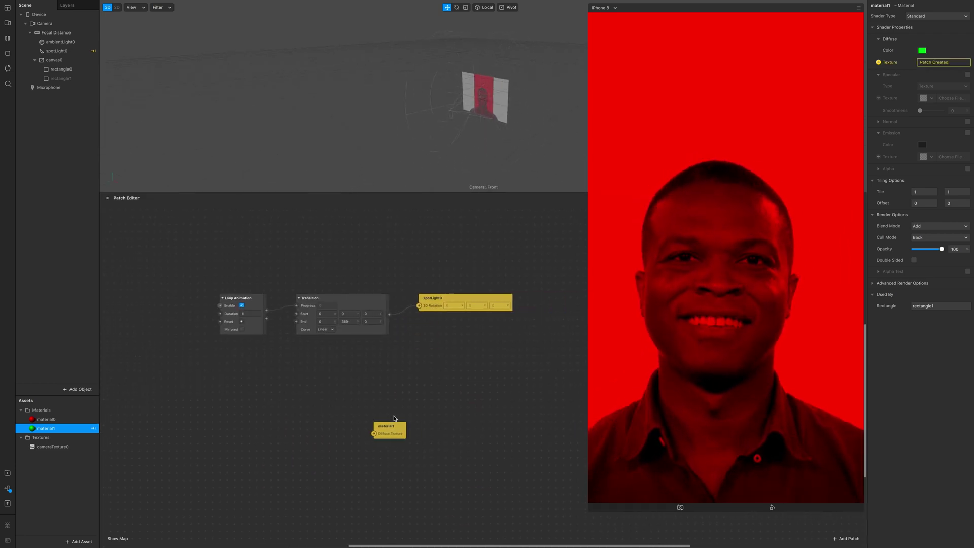
Import the Adjust Colors and RGB Color Shift patches from the recently used AR Library assets
left_click(67, 542)
mouse_move(133, 449)
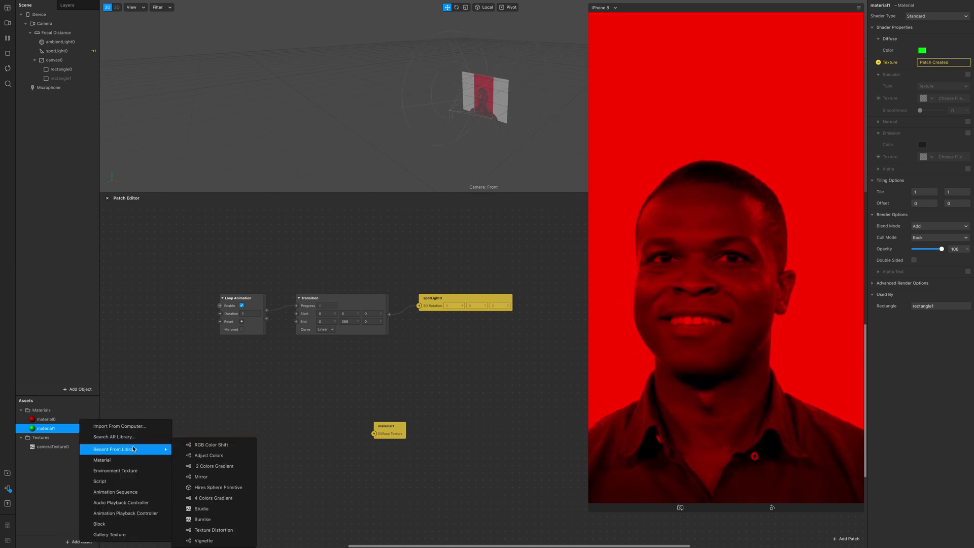
left_click(59, 523)
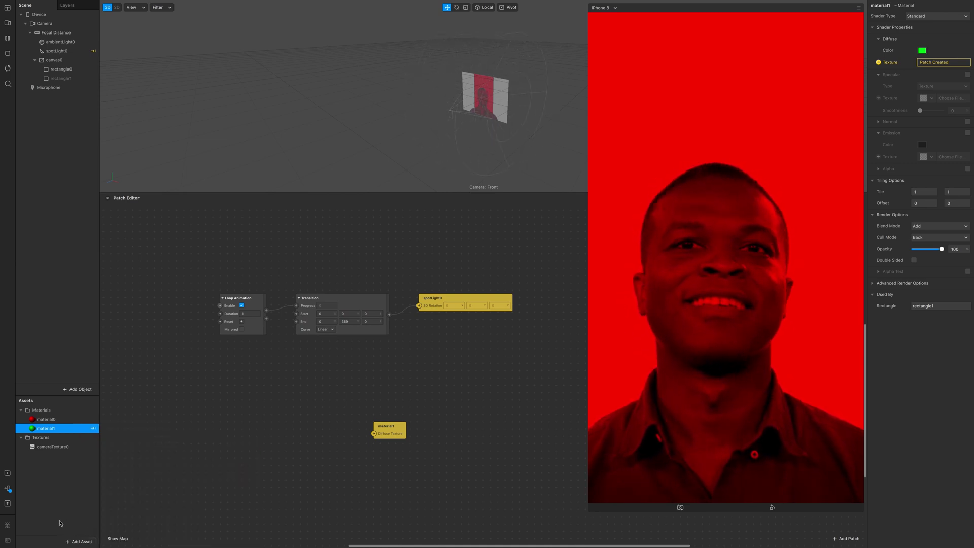
left_click(75, 542)
mouse_move(120, 450)
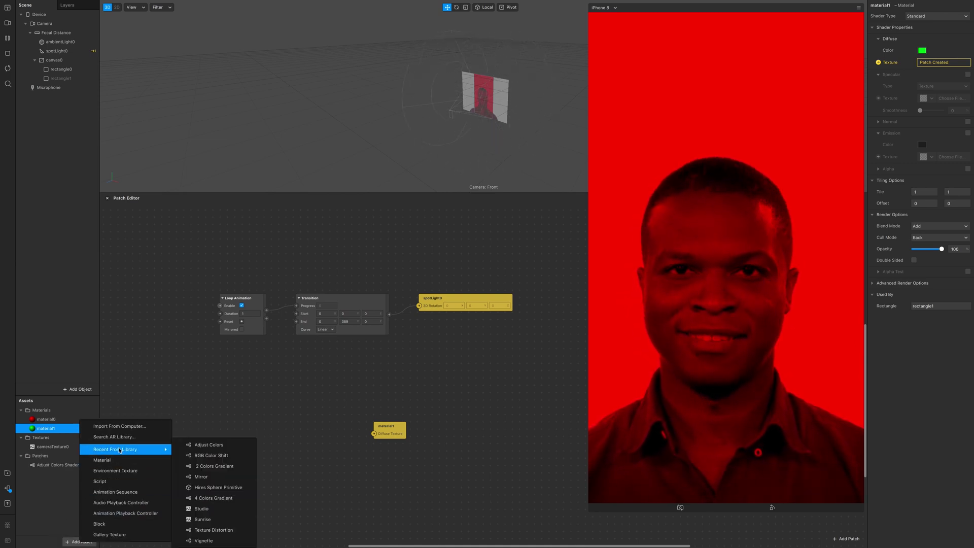
left_click(218, 455)
Place the Adjust Colors Shader, RGB Shift Shader and cameraTexture0 patches in the Patch Editor
left_click_drag(56, 464, 253, 417)
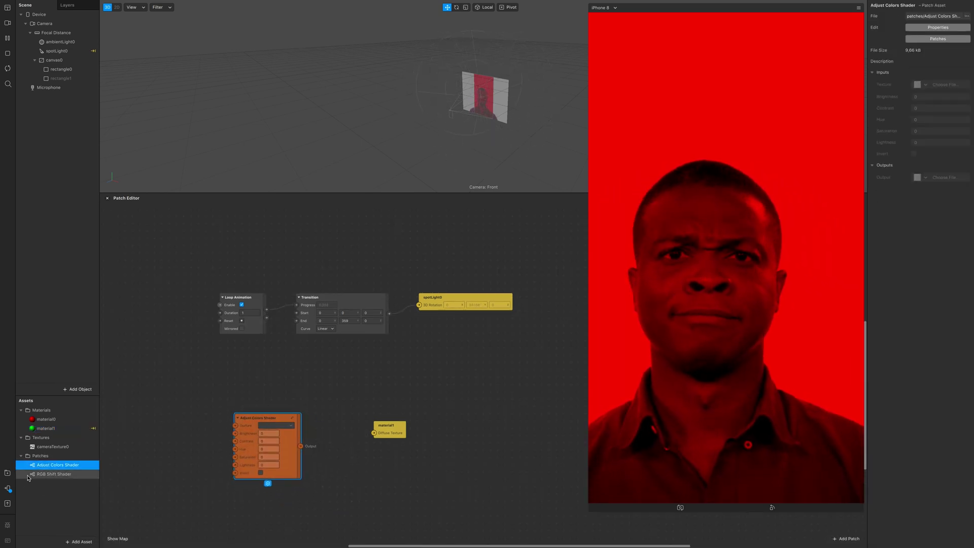
left_click_drag(29, 477, 233, 446)
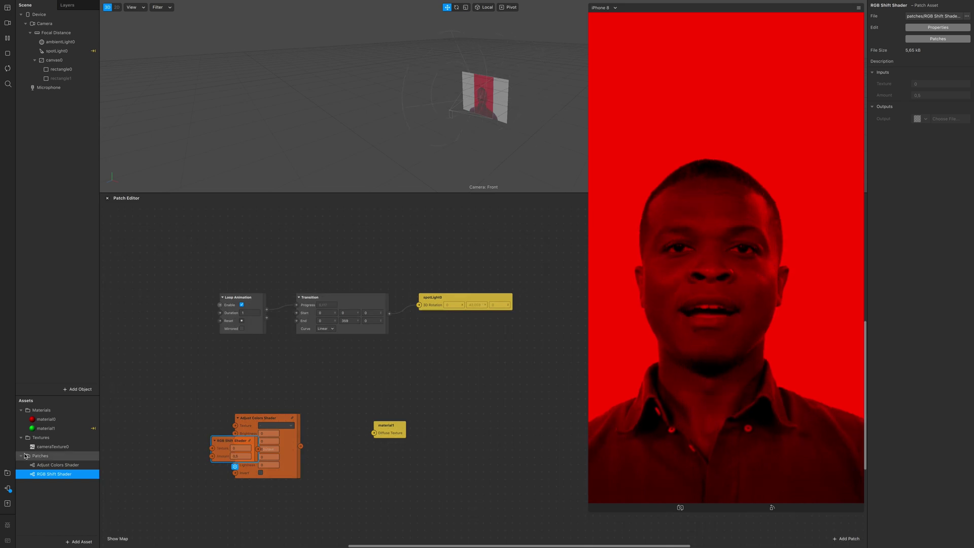
left_click_drag(53, 446, 234, 410)
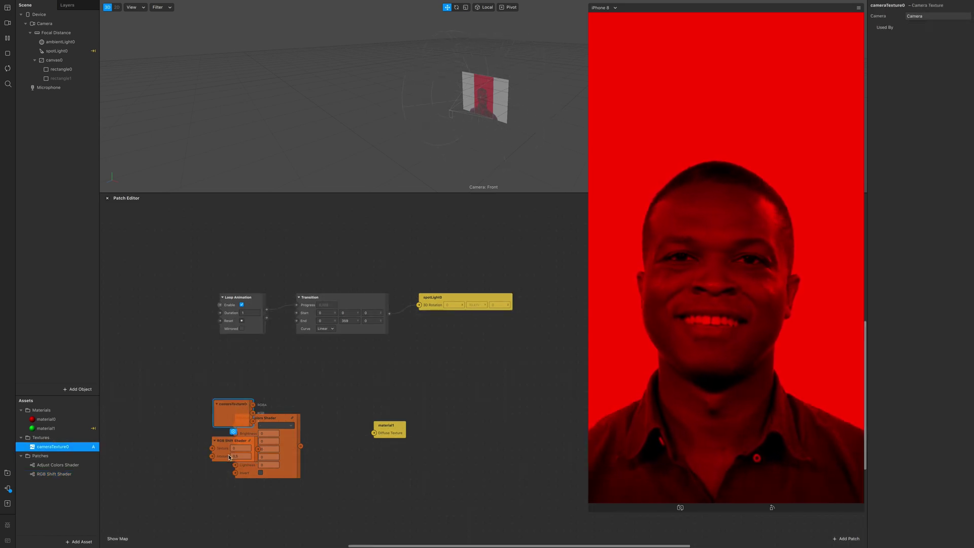
Arrange and connect cameraTexture0 through Adjust Colors Shader and RGB Shift Shader to material1's diffuse texture
left_click_drag(230, 457, 347, 470)
left_click_drag(264, 421, 191, 413)
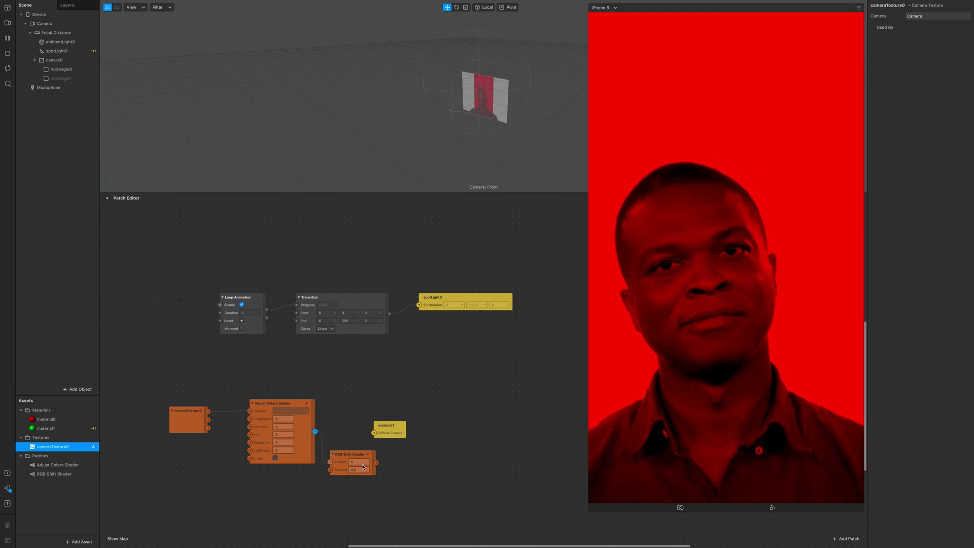
left_click_drag(362, 466, 374, 432)
left_click_drag(388, 426, 440, 419)
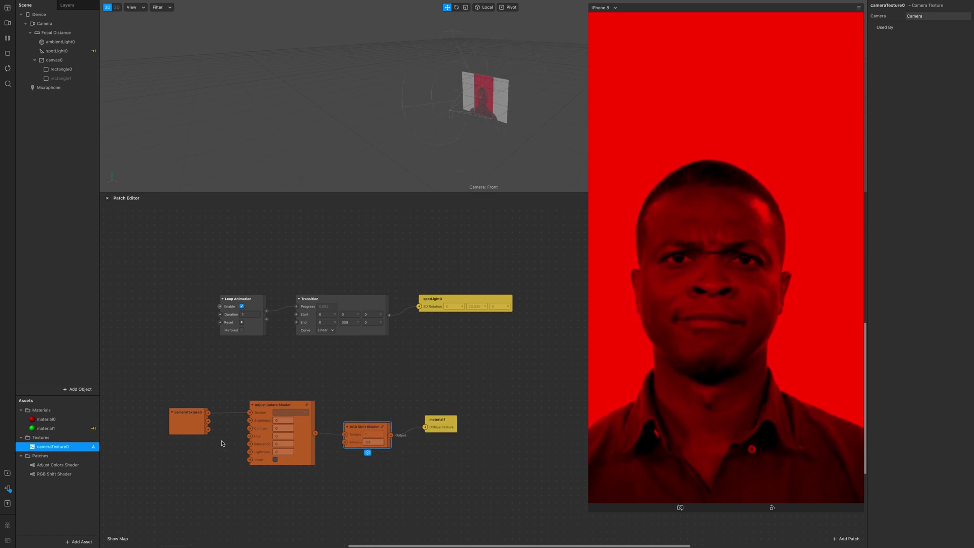
Add a Loop Animation patch below cameraTexture0 and connect its progress to the Hue input of Adjust Colors Shader
scroll(221, 446, "up", 3)
scroll(198, 455, "left", 2)
right_click(145, 452)
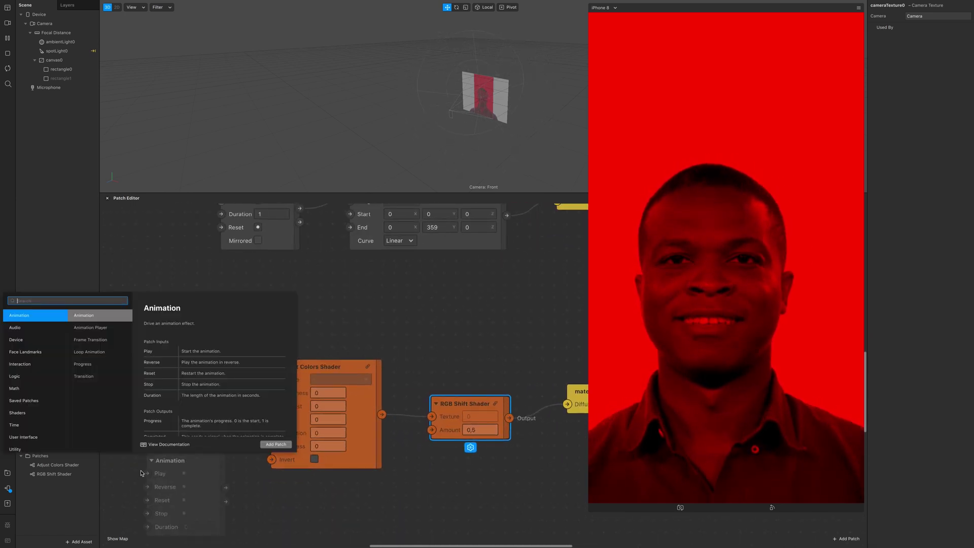
double_click(96, 351)
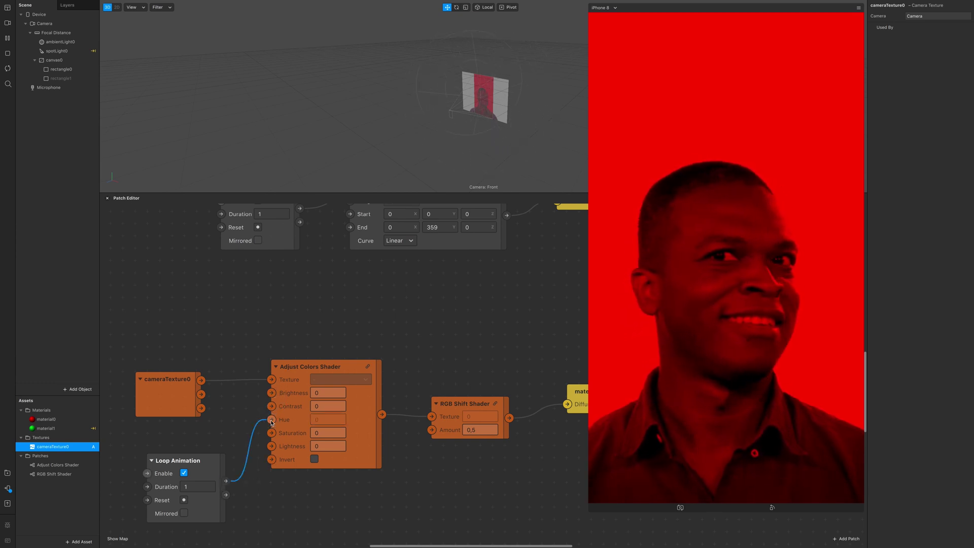
Make rectangle1 visible
left_click(61, 78)
left_click(916, 51)
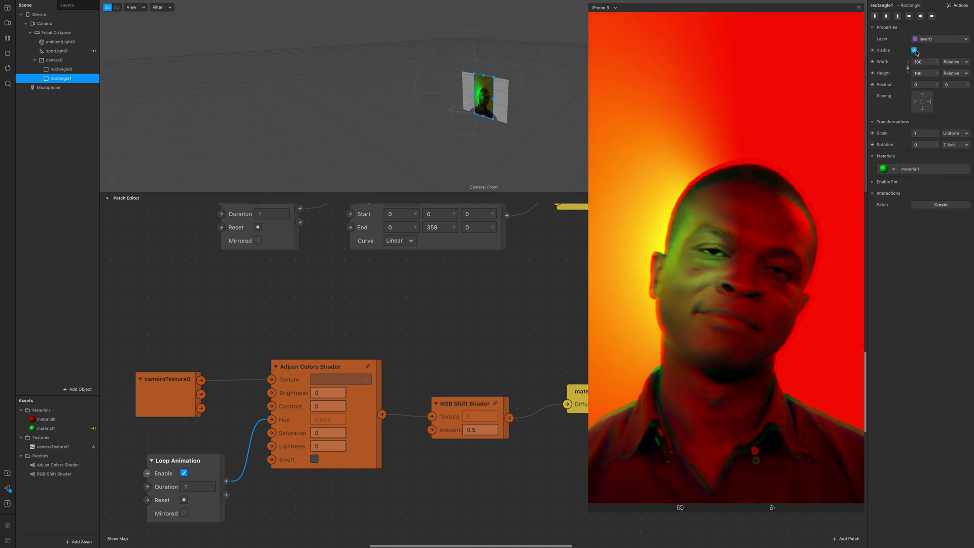
Try cyan, blue, red and green diffuse colours on material1
left_click(46, 428)
left_click(920, 50)
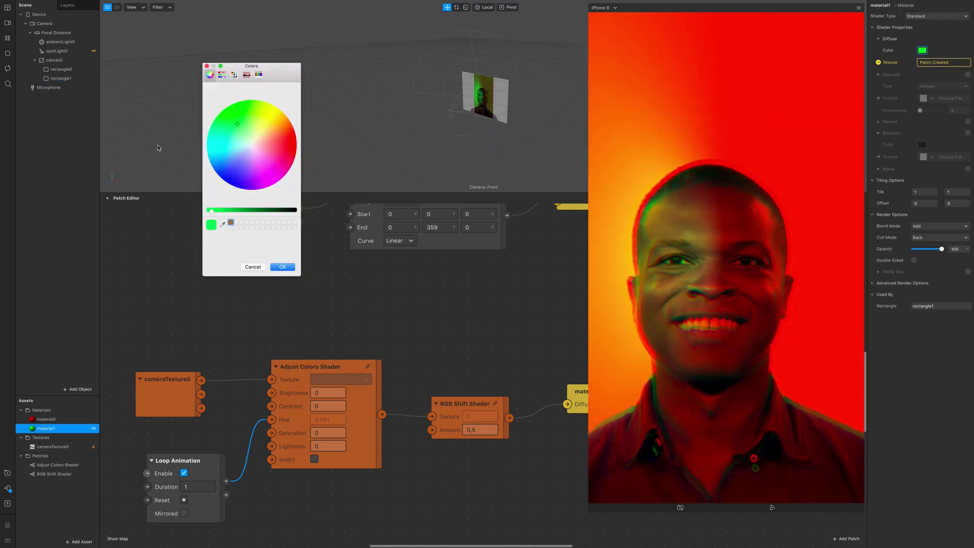
left_click(231, 147)
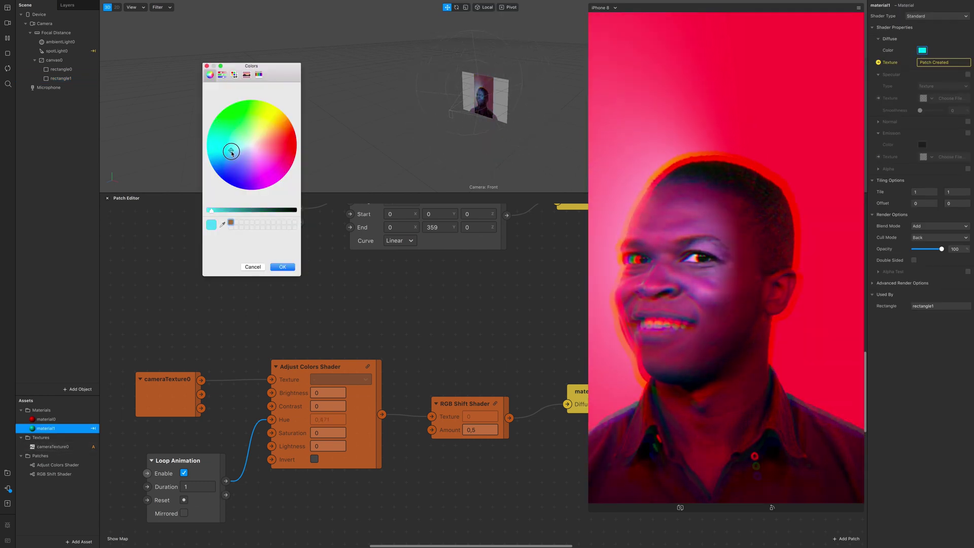
left_click(242, 190)
left_click_drag(276, 192, 292, 165)
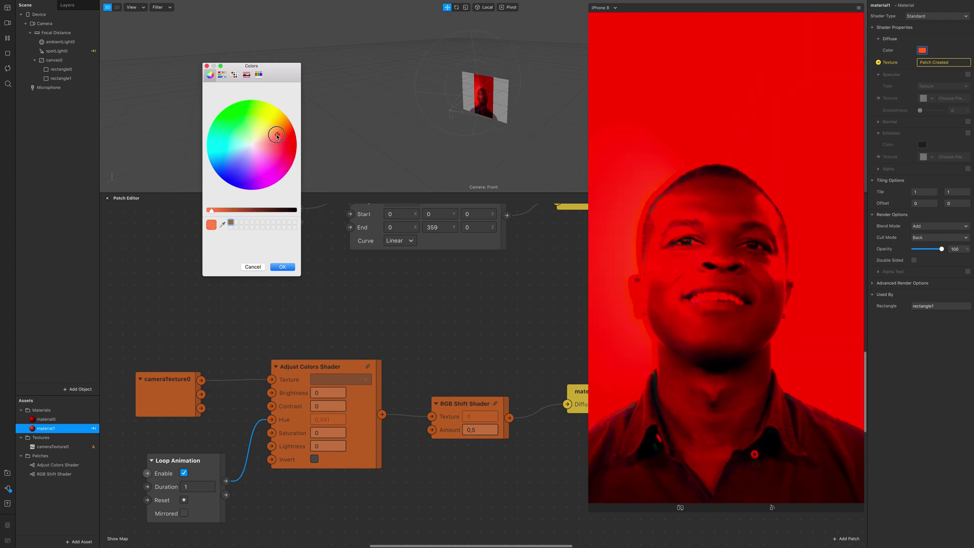
left_click(246, 127)
Set material1's blend mode to Alpha and its diffuse colour to a pale lavender
left_click(940, 226)
left_click(936, 247)
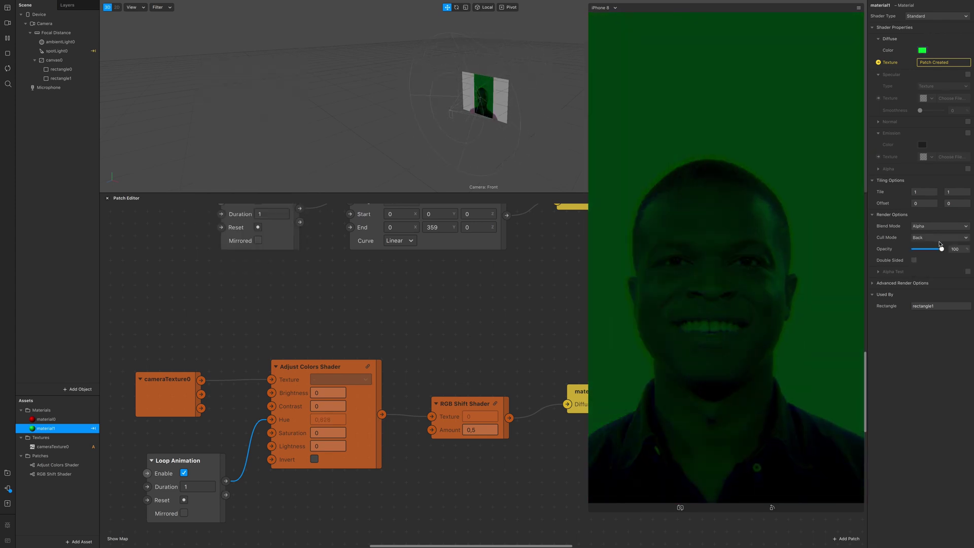
left_click(923, 51)
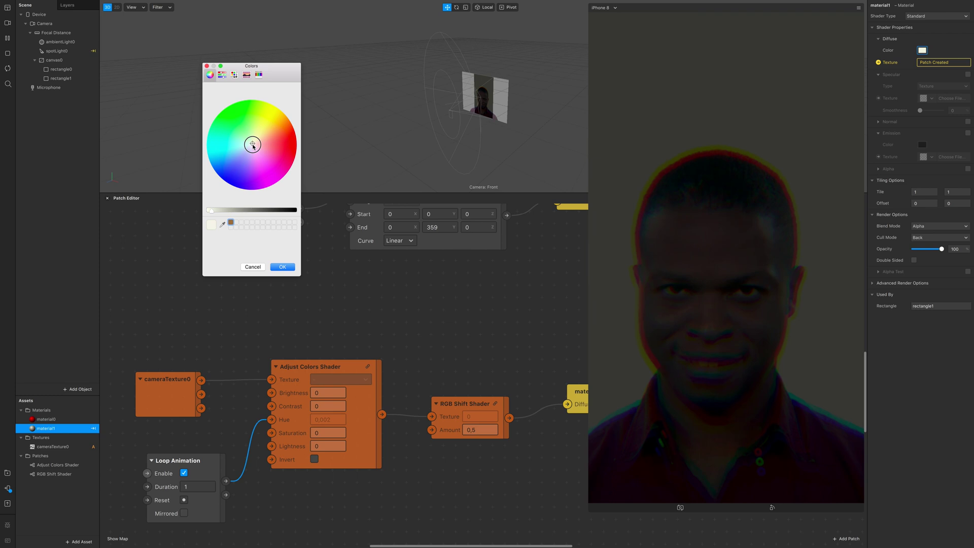
left_click_drag(253, 147, 250, 150)
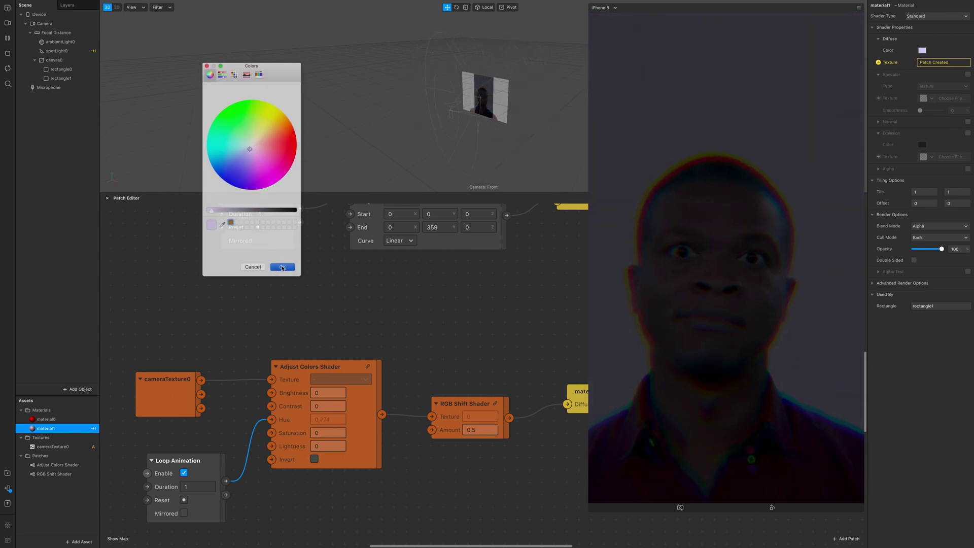
left_click(282, 268)
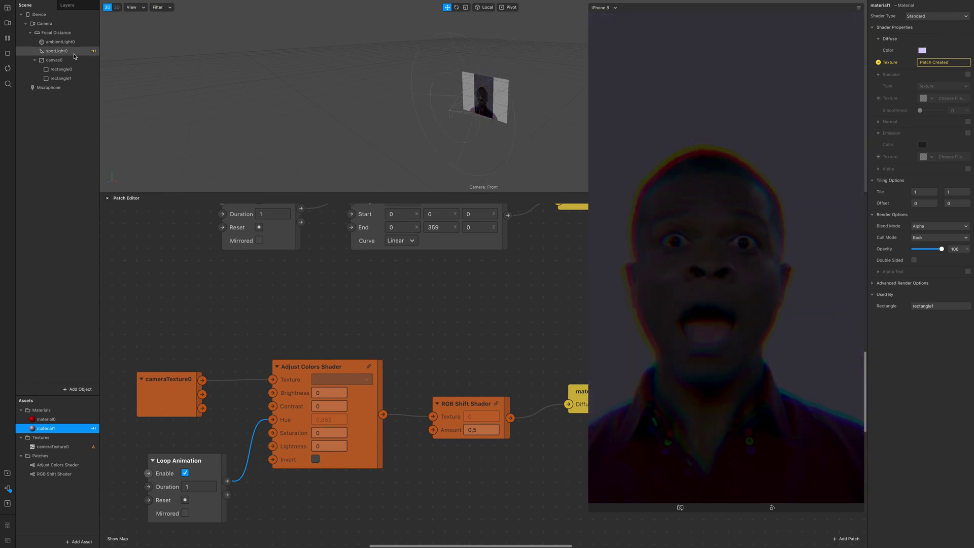
Create Visible property patches for rectangle0 and rectangle1 in the empty area below the shader patches, one above the other
left_click(75, 69)
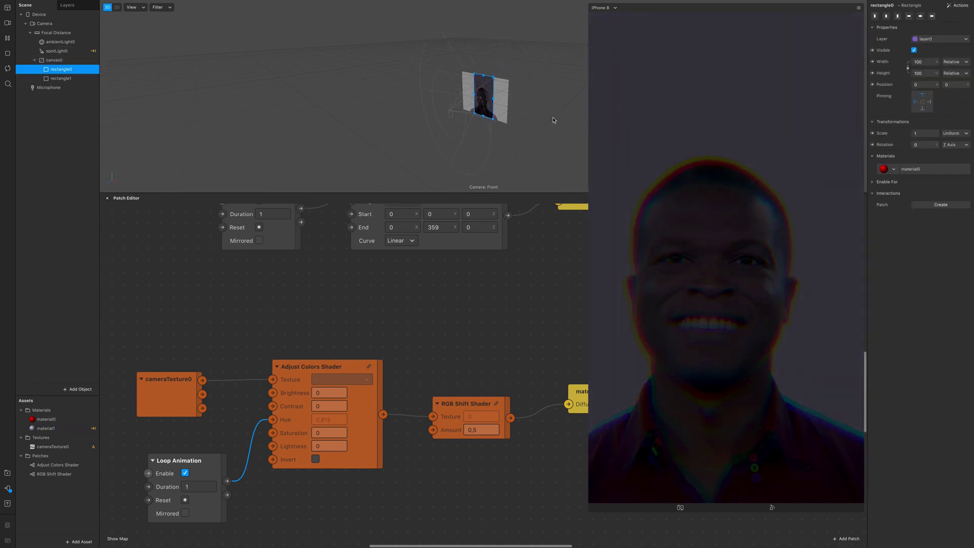
scroll(502, 313, "down", 3, "super")
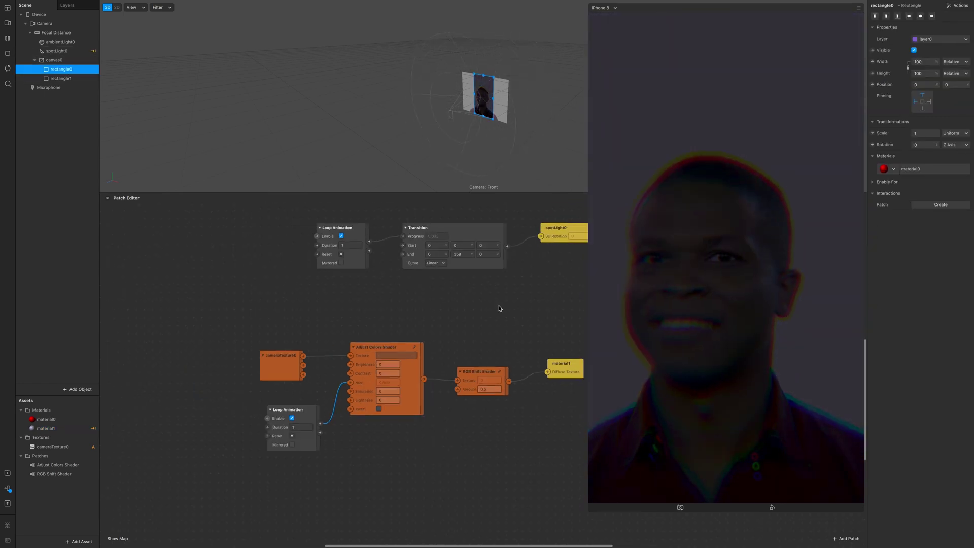
scroll(499, 309, "down", 4)
scroll(499, 309, "right", 2)
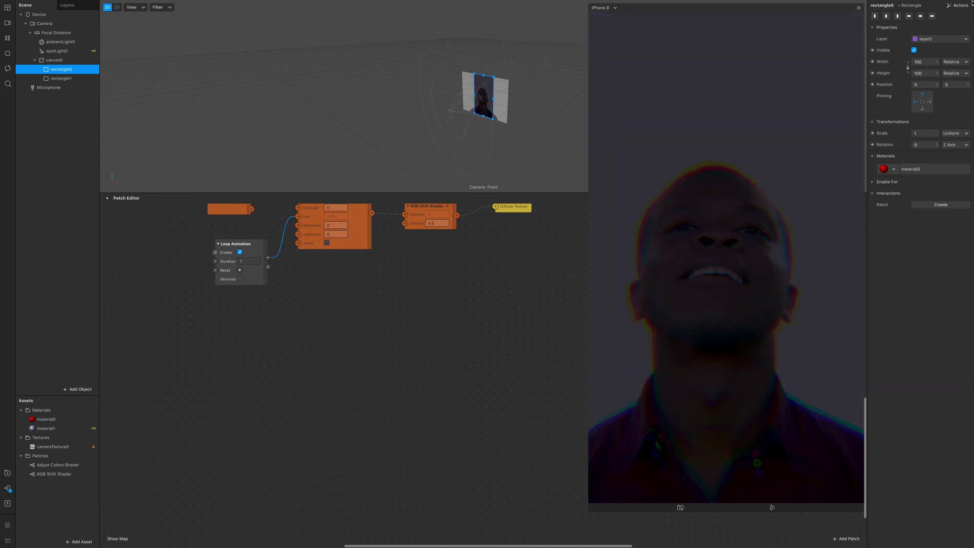
left_click(872, 50)
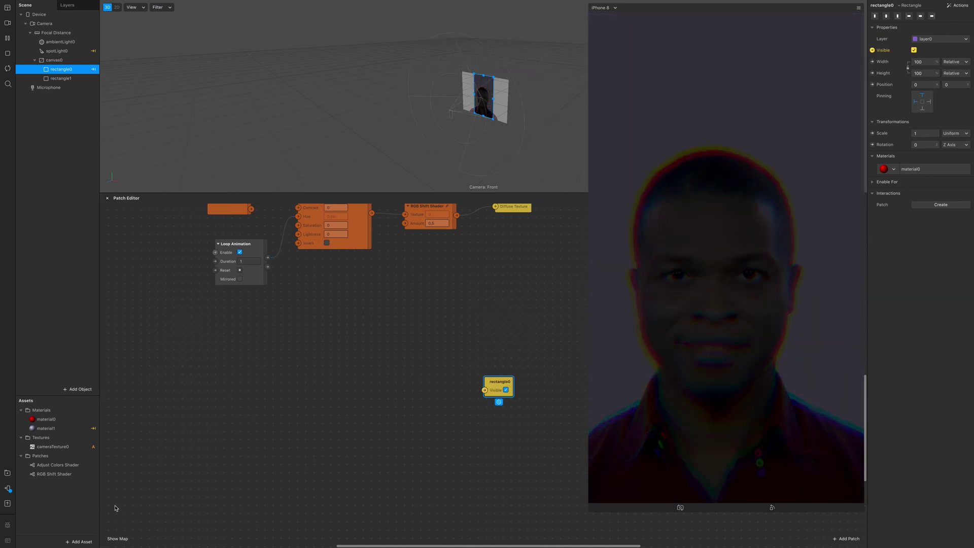
left_click(42, 79)
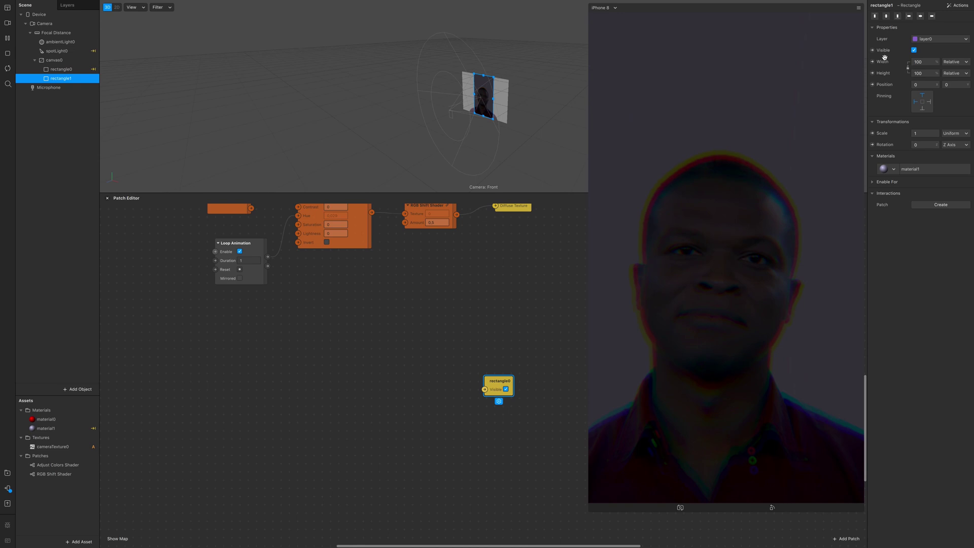
left_click_drag(499, 382, 500, 410)
Add a Pulse patch and connect its Turned On output to rectangle0's Visible and Turned Off to rectangle1's Visible, each through a Switch
right_click(361, 387)
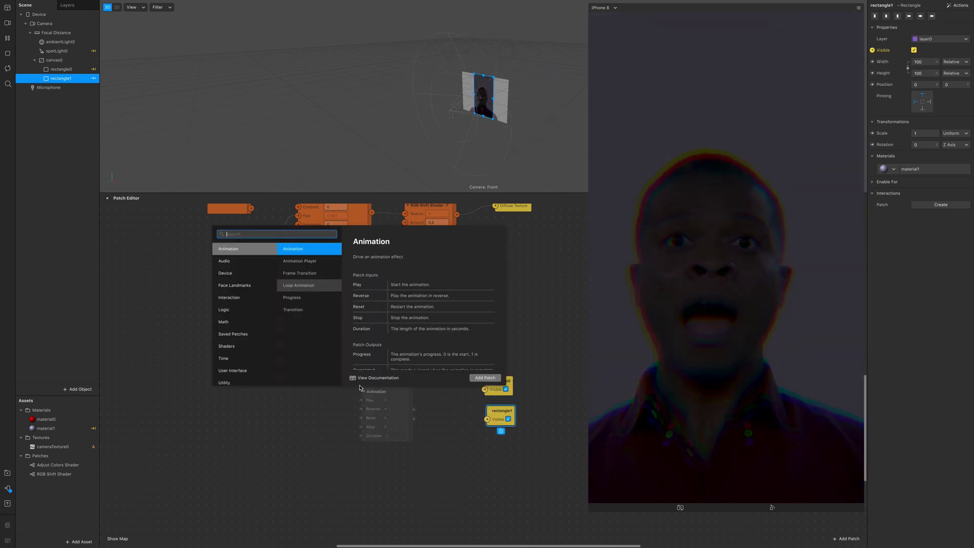
type("pulse")
key("Return")
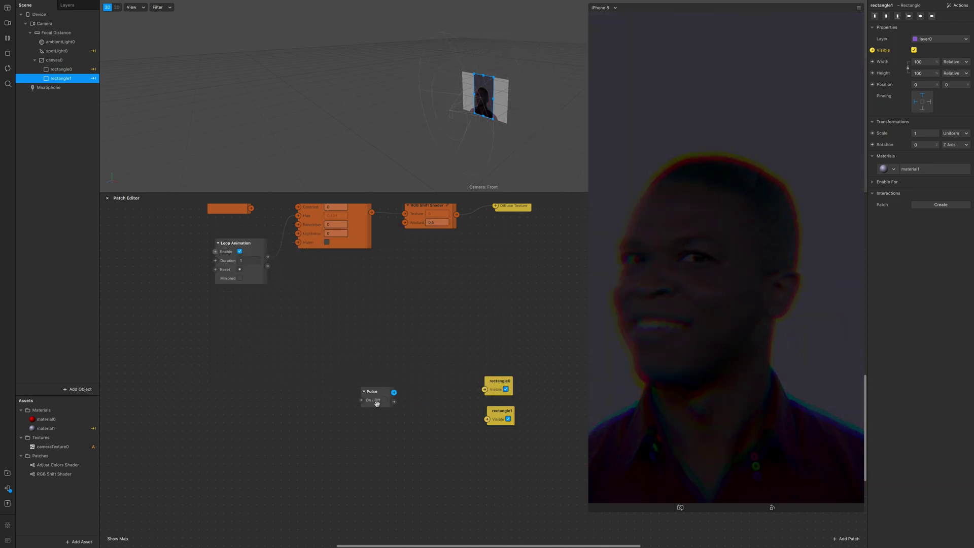
left_click_drag(394, 402, 487, 421)
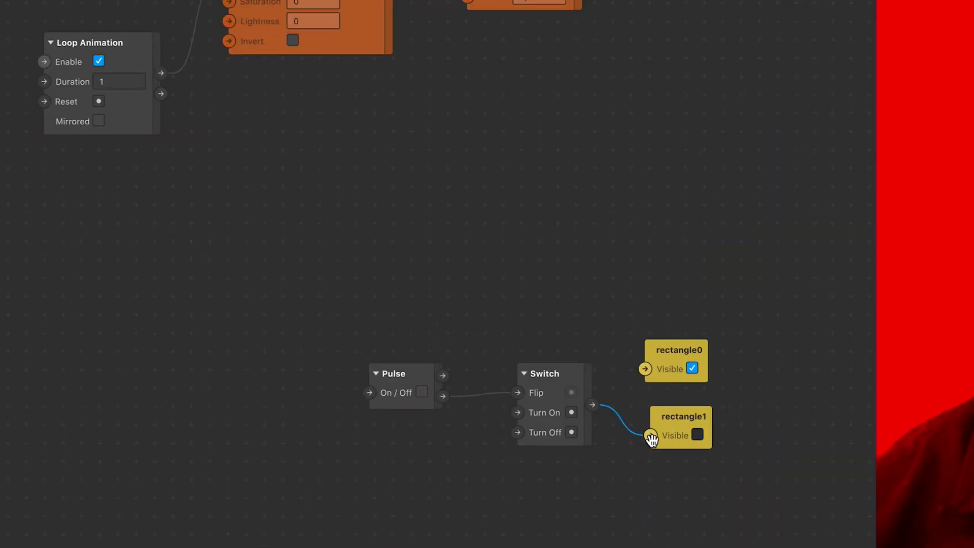
left_click_drag(570, 373, 518, 509)
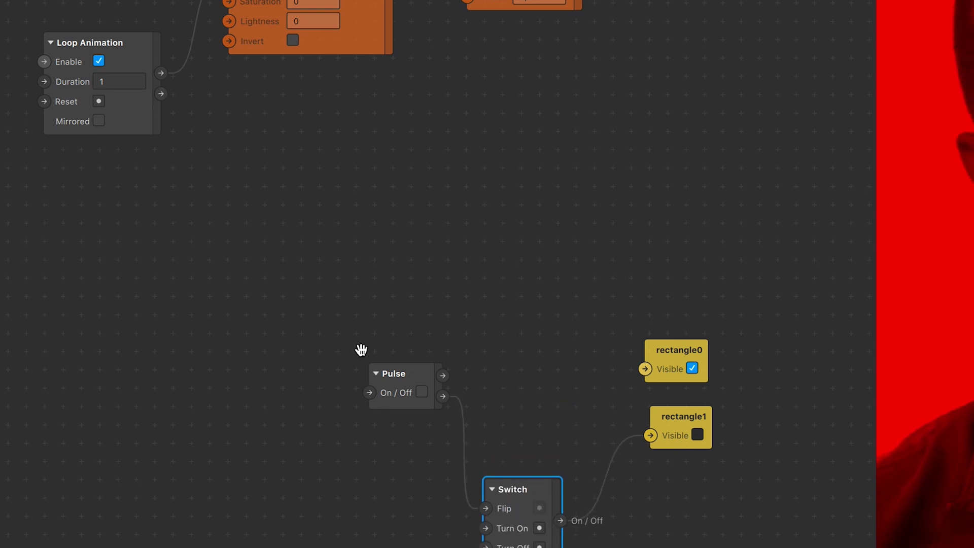
left_click_drag(443, 376, 639, 369)
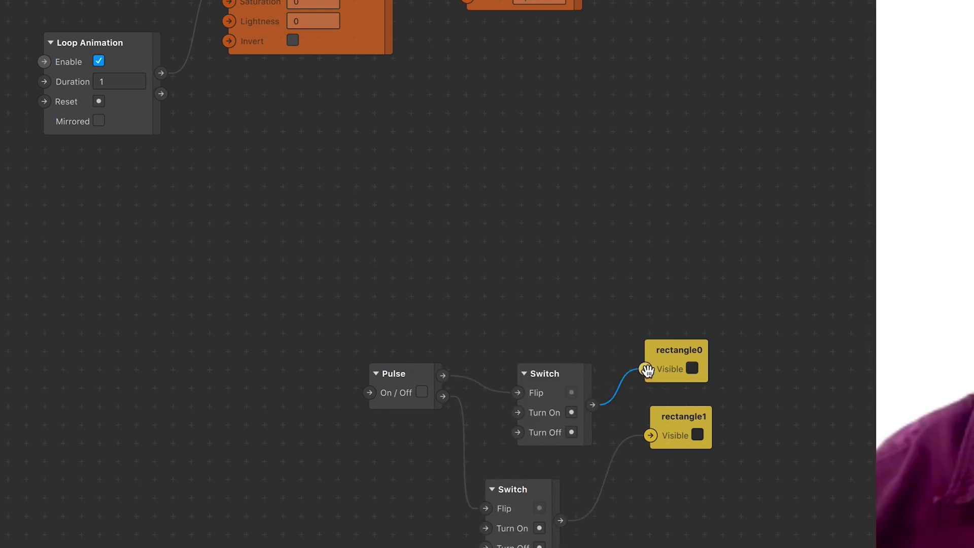
left_click_drag(570, 373, 538, 361)
Connect the upper Switch's output to rectangle1's Visible input as well and delete the lower Switch
left_click_drag(560, 392, 650, 435)
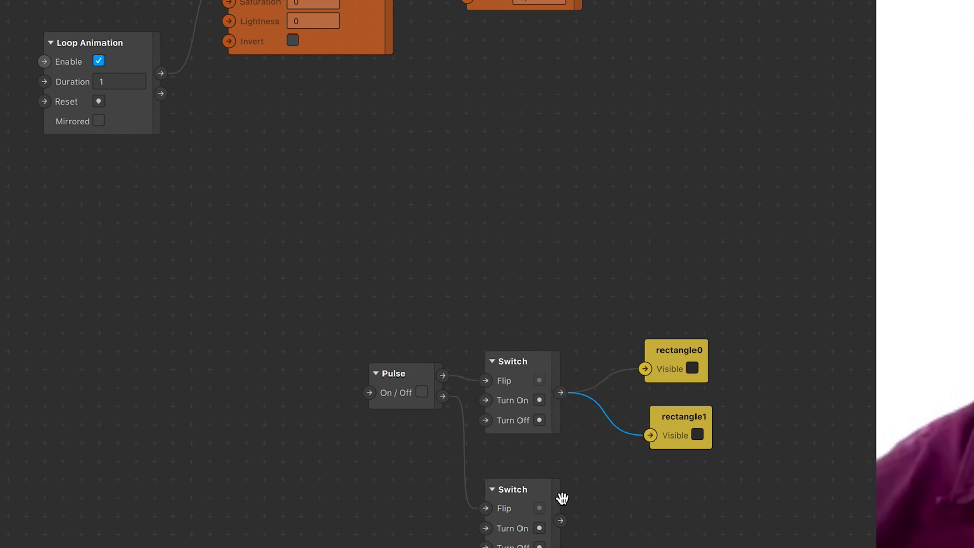
left_click(546, 491)
key("Delete")
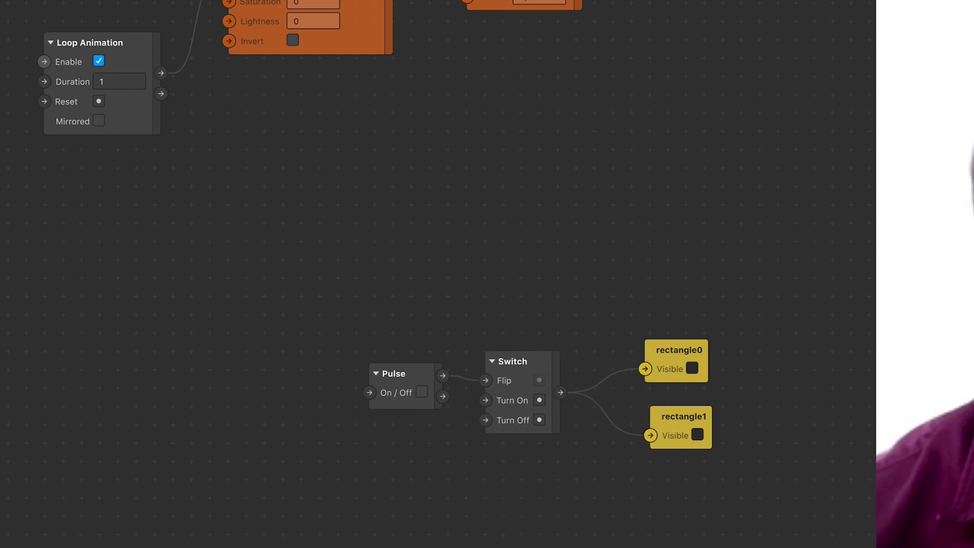
Connect the Loop Animation's Looped output to the Pulse through a Switch, and feed the Pulse into the other Switch's Turn On input
left_click_drag(162, 94, 367, 396)
left_click_drag(278, 49, 266, 346)
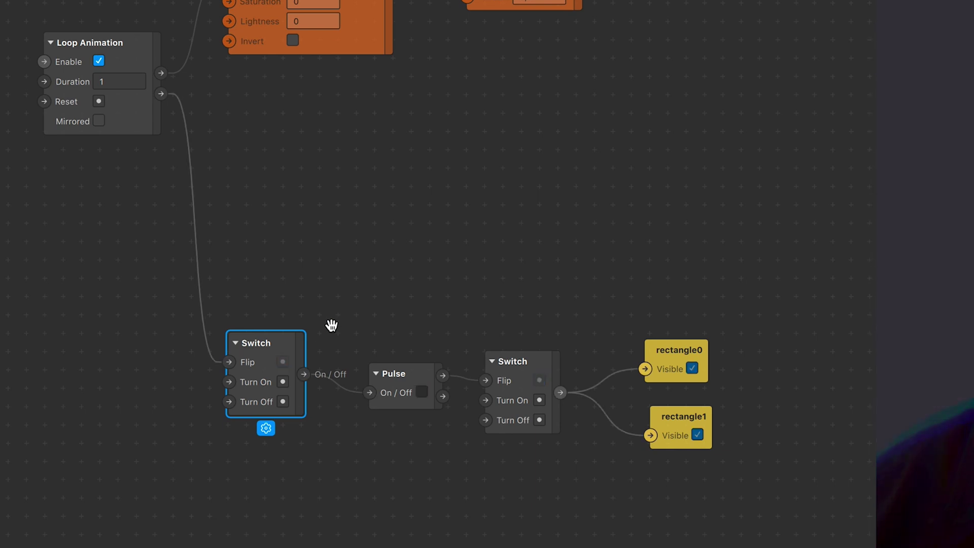
left_click(565, 395)
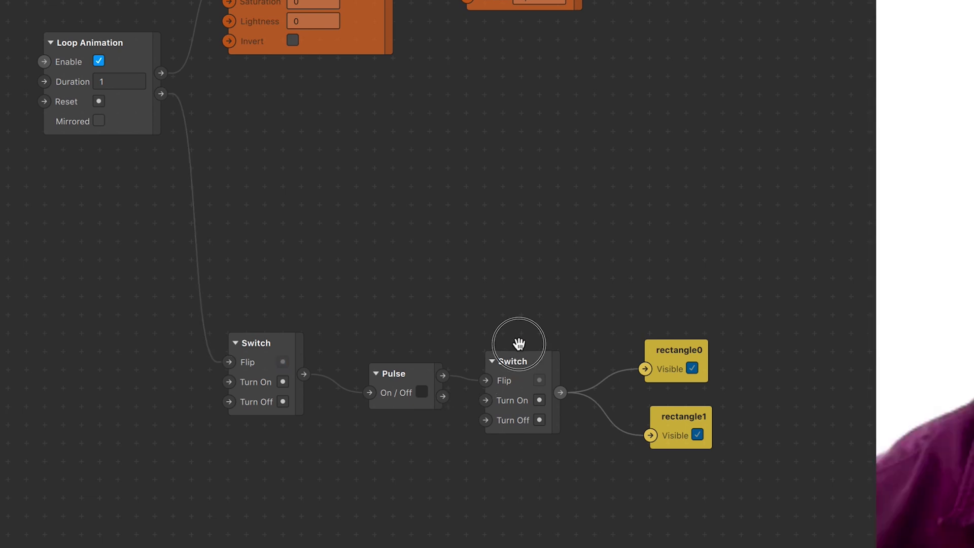
left_click_drag(518, 342, 535, 269)
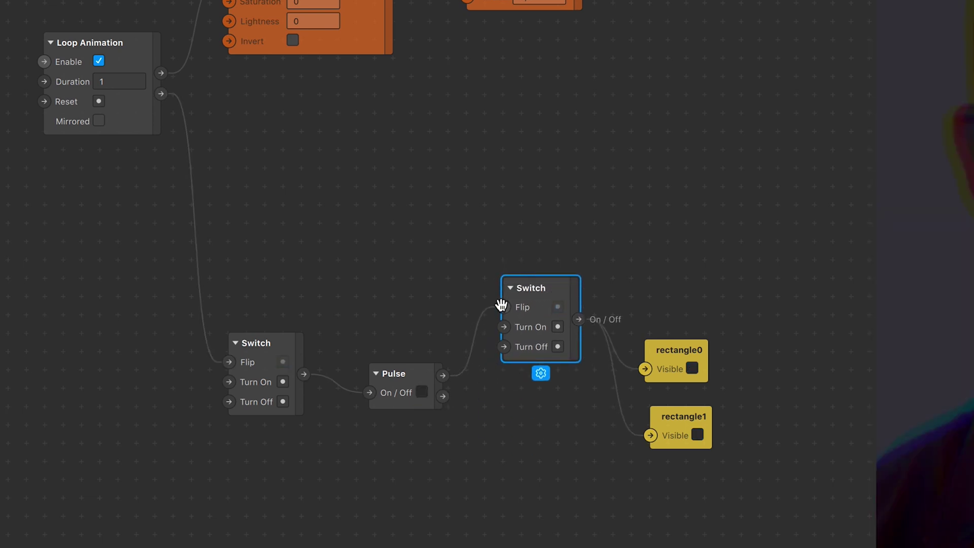
left_click_drag(501, 305, 410, 272)
Duplicate the Pulse and the Switch after it, and place both copies below the originals
key("super+d")
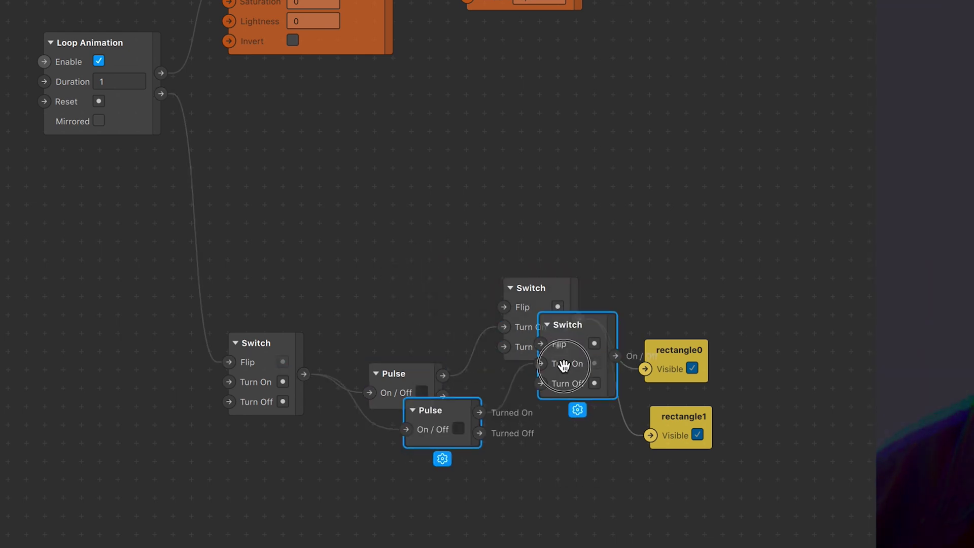
left_click_drag(562, 363, 516, 446)
left_click(420, 474)
left_click_drag(417, 546, 511, 543)
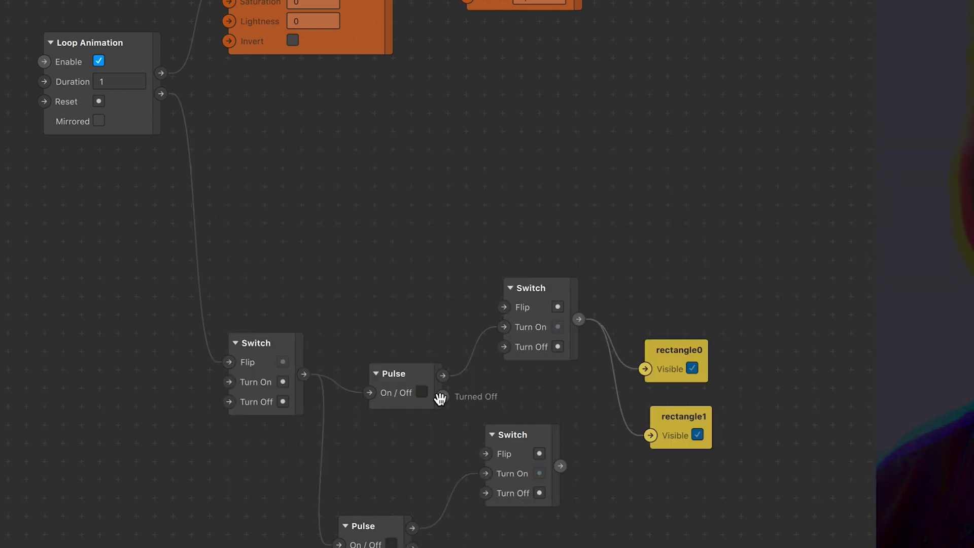
Connect the lower Switch to rectangle1's Visible input and each Pulse's Turned On output to its own Switch's Flip input
left_click_drag(442, 396, 485, 495)
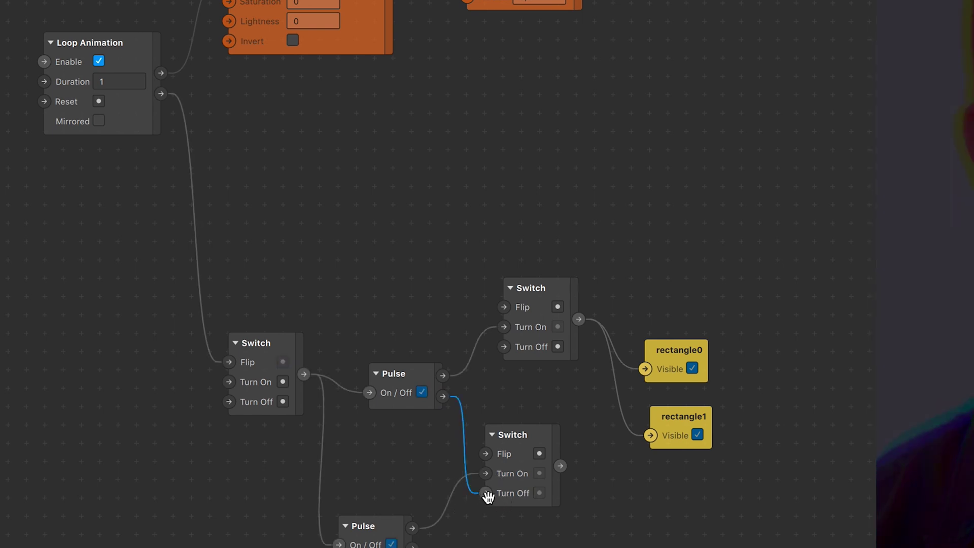
left_click_drag(561, 466, 650, 435)
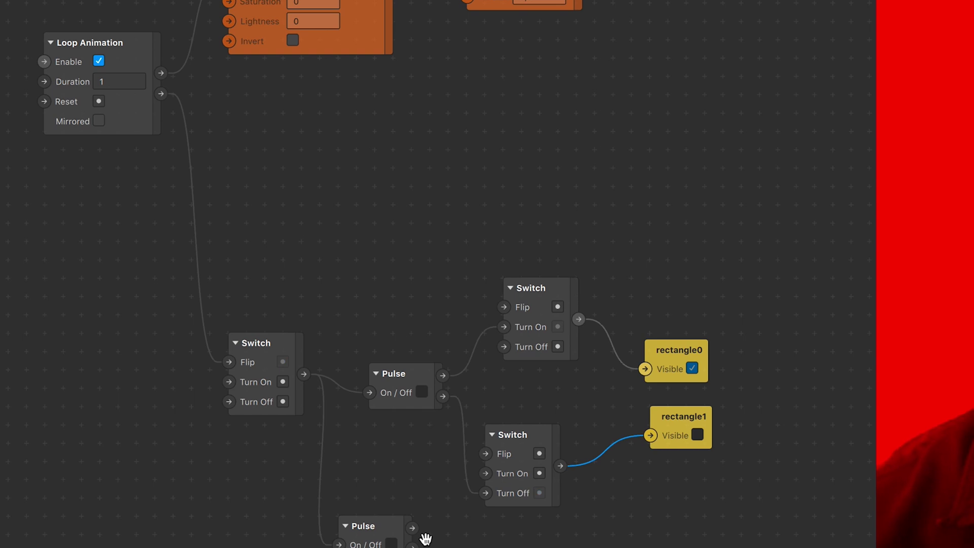
left_click_drag(417, 543, 486, 493)
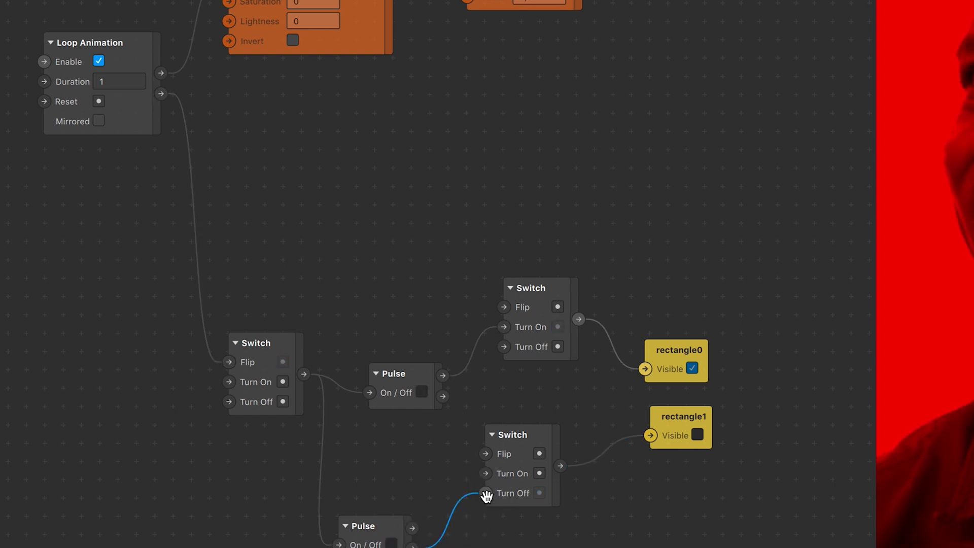
left_click_drag(411, 529, 487, 494)
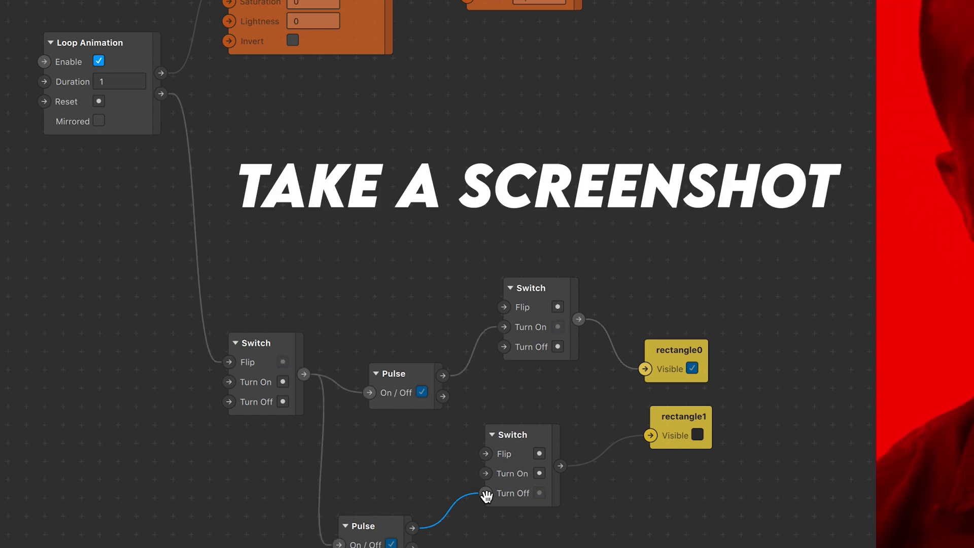
left_click_drag(501, 316, 504, 307)
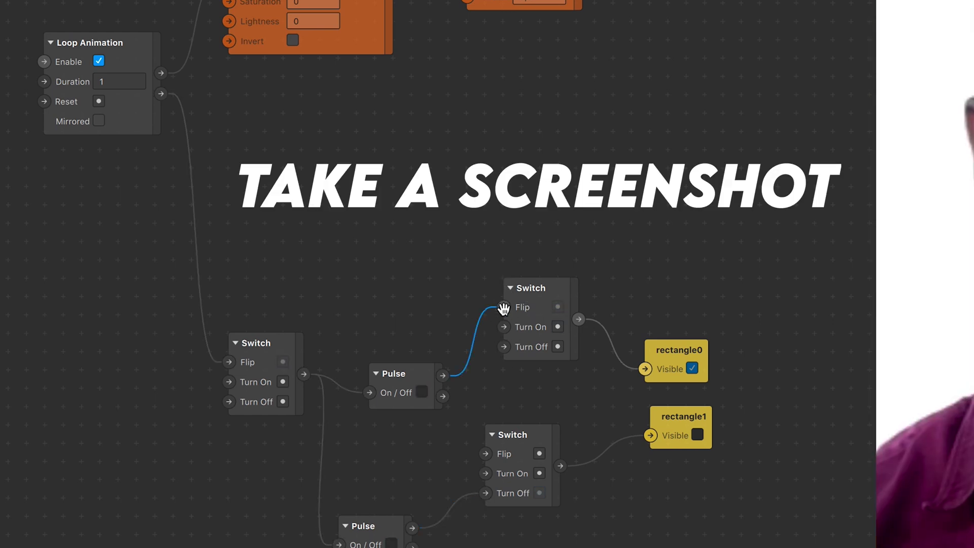
left_click_drag(486, 496, 489, 457)
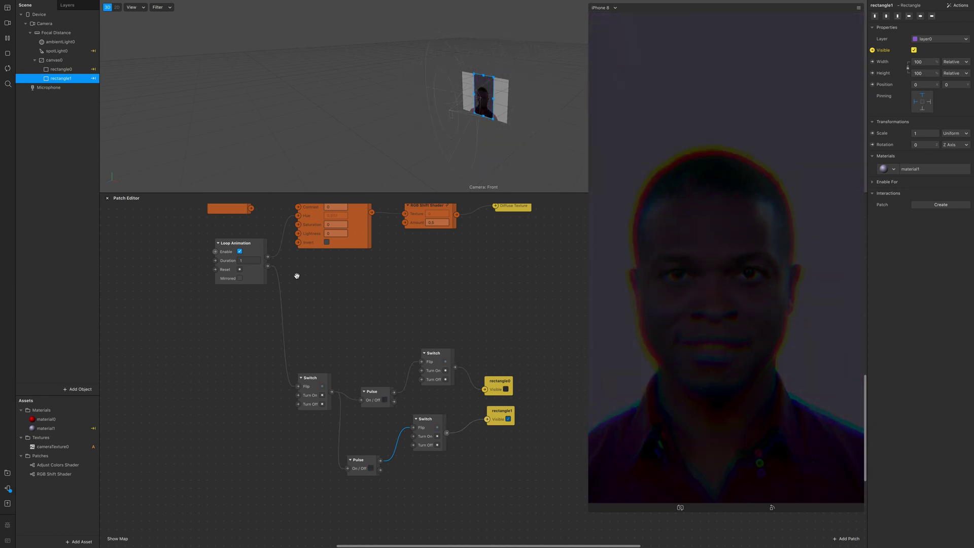
Try a duration of 0.5 on the Loop Animation and settle on 0.2
type("0.5")
key("Return")
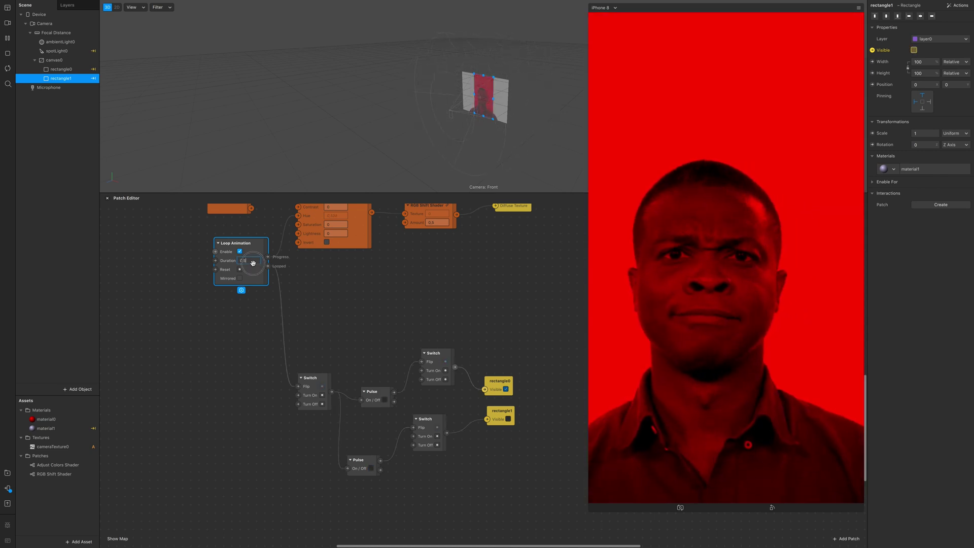
type("0.2")
key("Return")
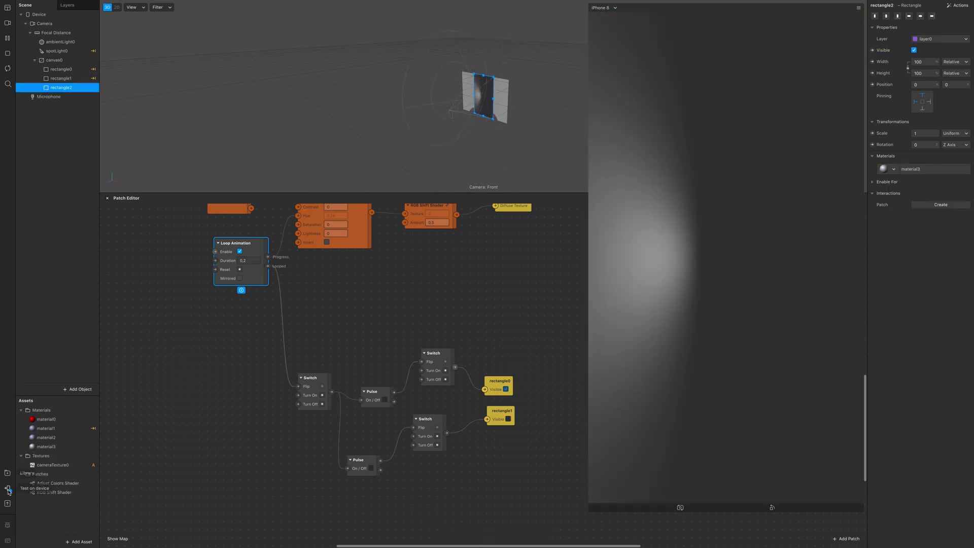
Set material3's shader type to Flat and its diffuse colour to bright green
left_click(45, 438)
left_click(934, 15)
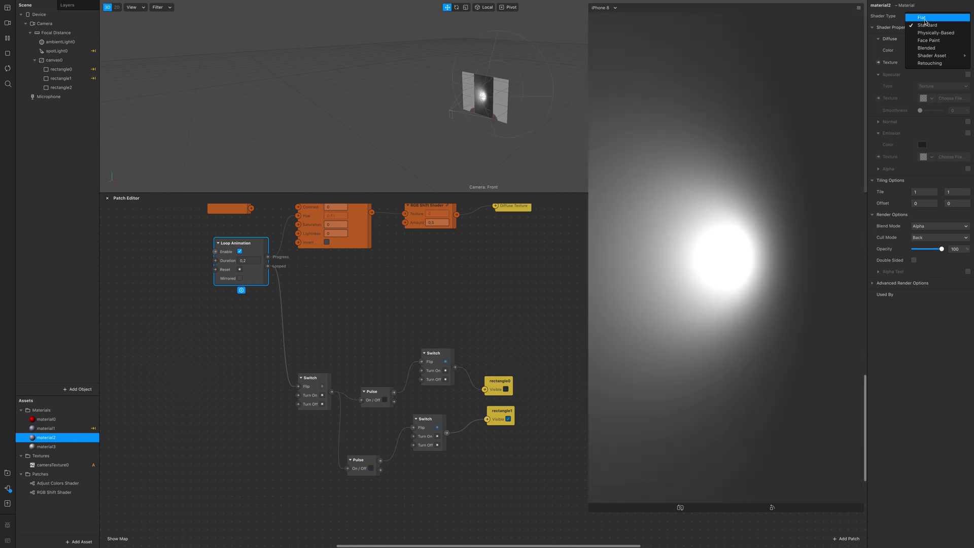
left_click(45, 447)
left_click(933, 16)
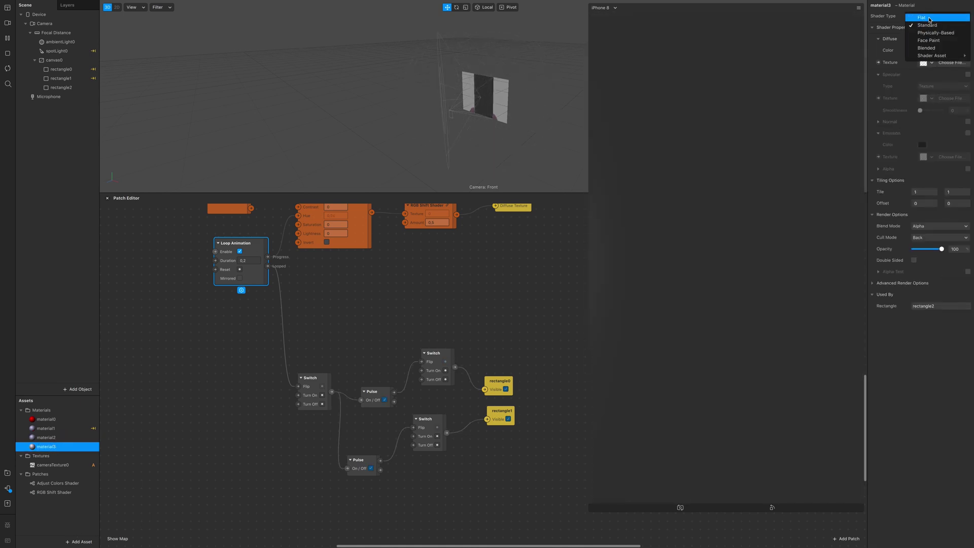
left_click(930, 18)
left_click(922, 49)
left_click_drag(284, 152, 237, 128)
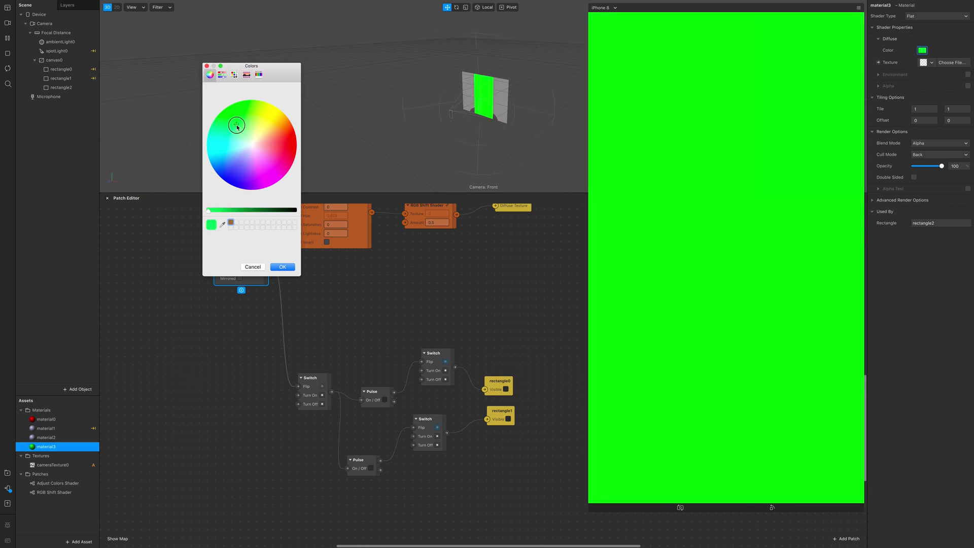
left_click(282, 266)
Set material3's blend mode to Multiply and change its diffuse colour to magenta
left_click(940, 143)
left_click(931, 175)
left_click(932, 144)
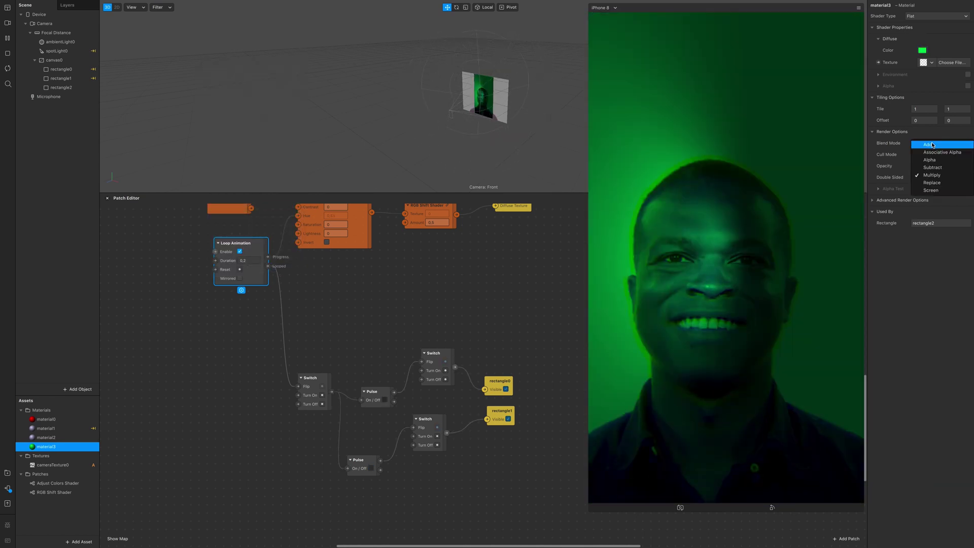
left_click(921, 50)
left_click_drag(256, 165, 261, 173)
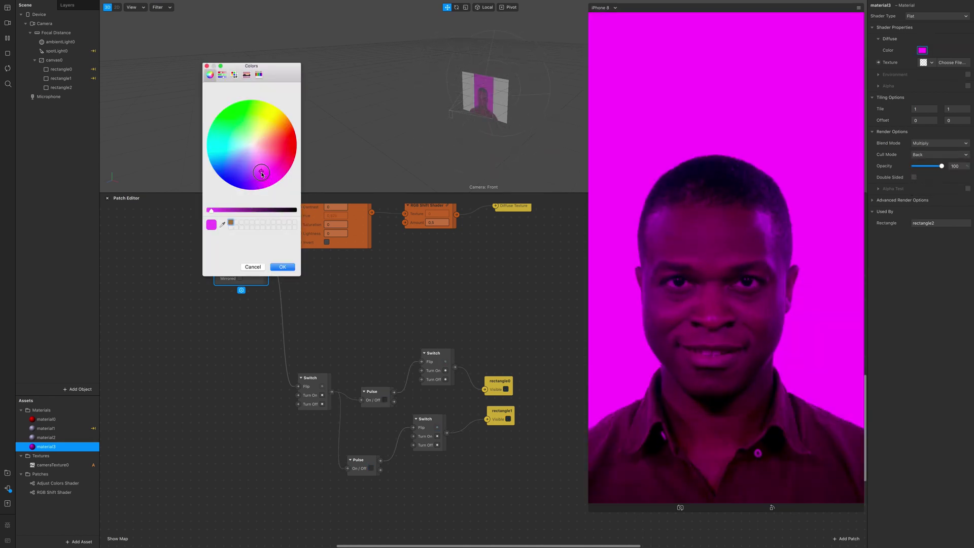
left_click(279, 268)
Duplicate the lower Pulse and Switch pair and place the copies directly below it
left_click_drag(454, 472, 335, 439)
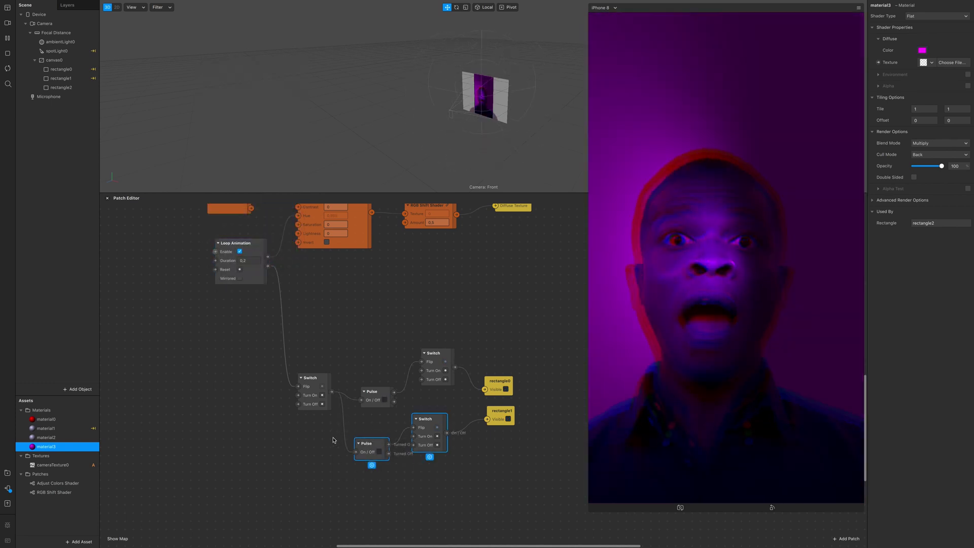
key("super+d")
left_click(324, 439)
Create a Visible patch for rectangle2 below rectangle1's, connect the third Switch to it, and drive that Switch's Flip from its Pulse's Turned Off output
left_click(61, 87)
left_click(872, 50)
left_click(502, 420)
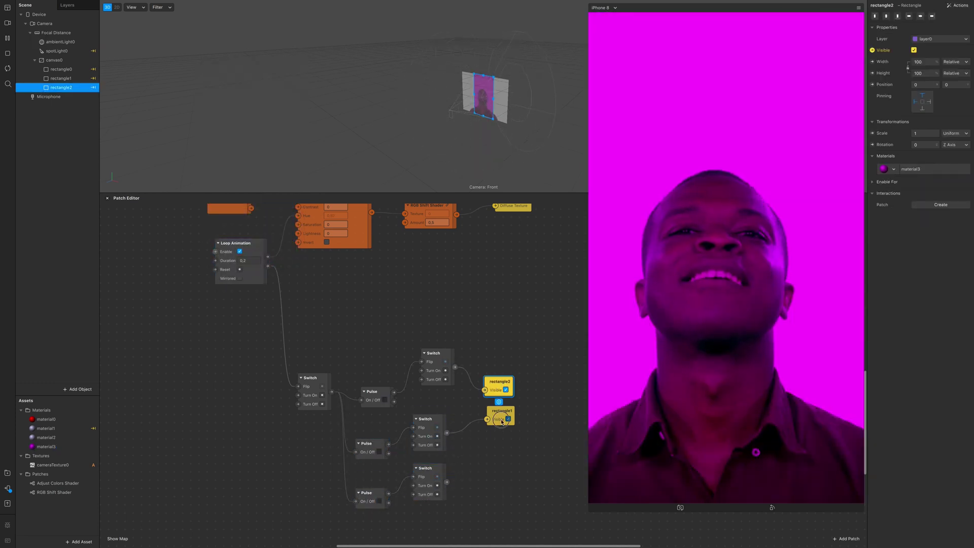
left_click_drag(486, 469, 486, 469)
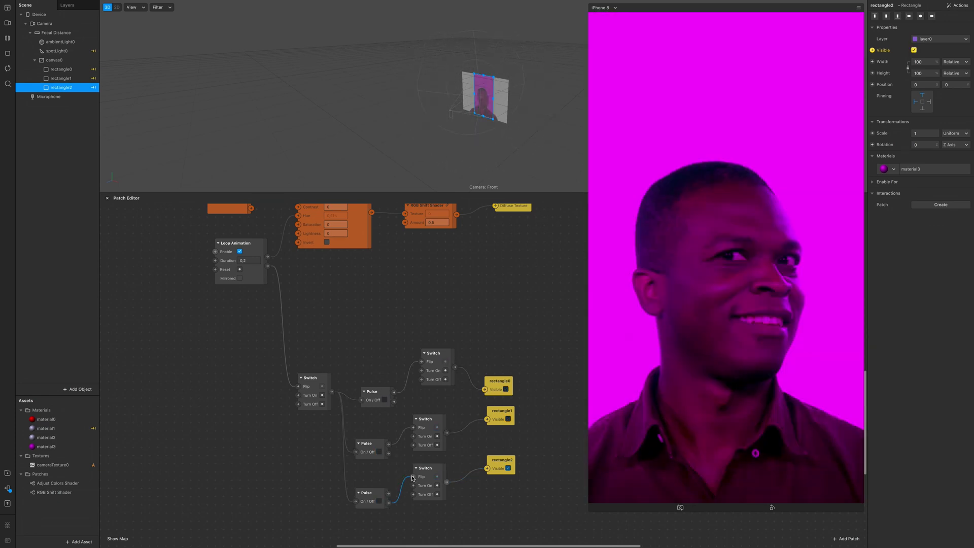
Turn off Use Depth Test and Write to Depth for material0 through material3 together
scroll(355, 477, "down", 1)
left_click(50, 446)
left_click(52, 421, "shift")
left_click(53, 422)
left_click(53, 448, "shift")
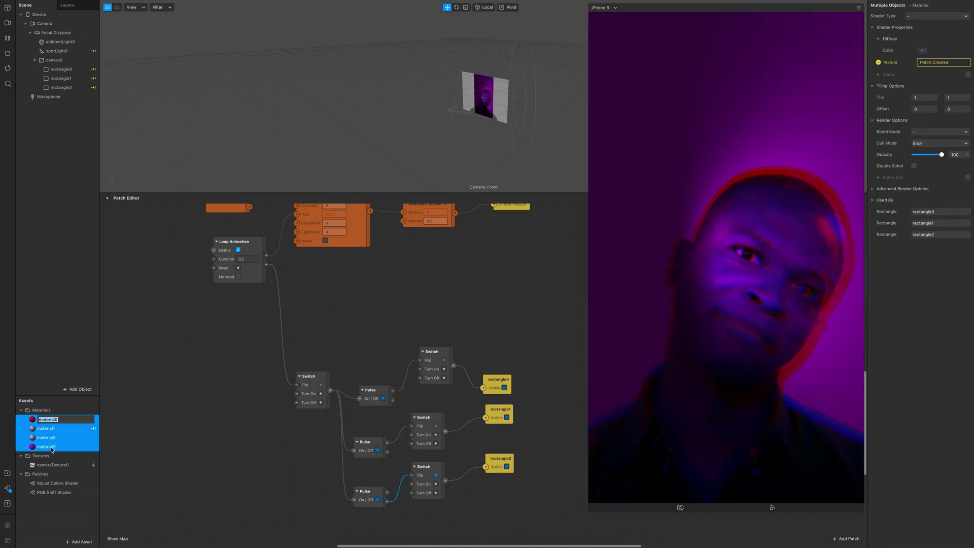
left_click(872, 189)
left_click(914, 211)
left_click(914, 223)
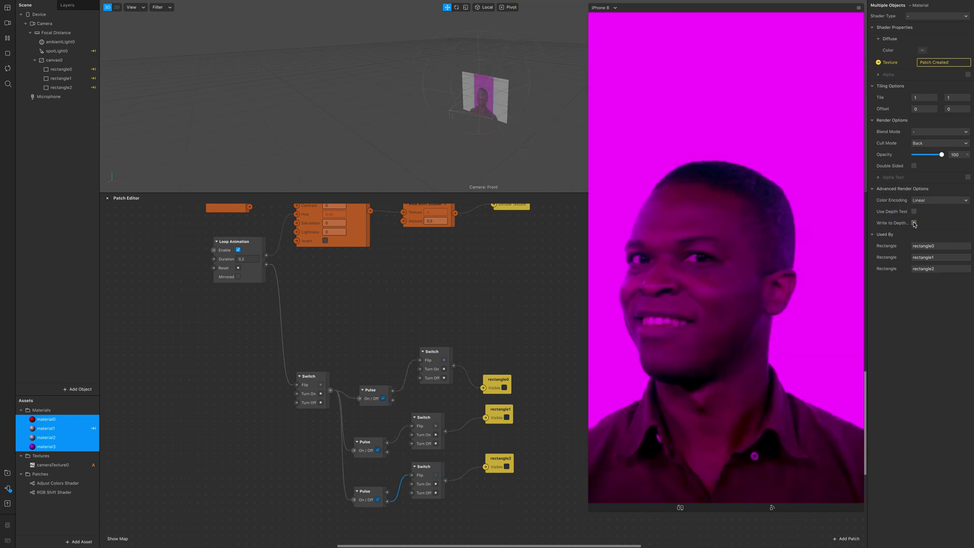
Duplicate the Loop Animation and its Switch twice, giving the second and third Pulse their own pair placed below the original
scroll(312, 406, "down", 1)
left_click(257, 266, "shift")
scroll(257, 266, "down", 3)
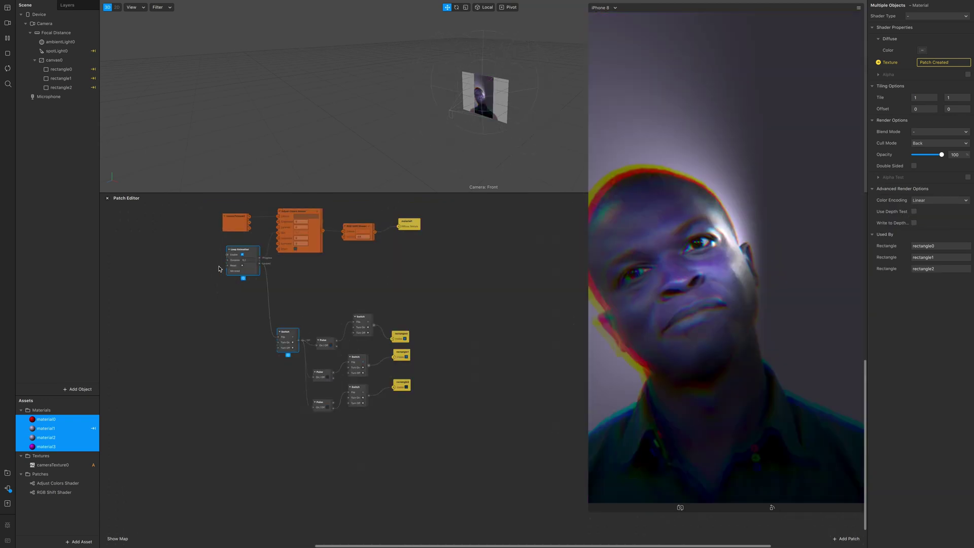
key("super+d")
left_click_drag(255, 266, 212, 384)
left_click(206, 387)
scroll(233, 398, "up", 1)
key("super+d")
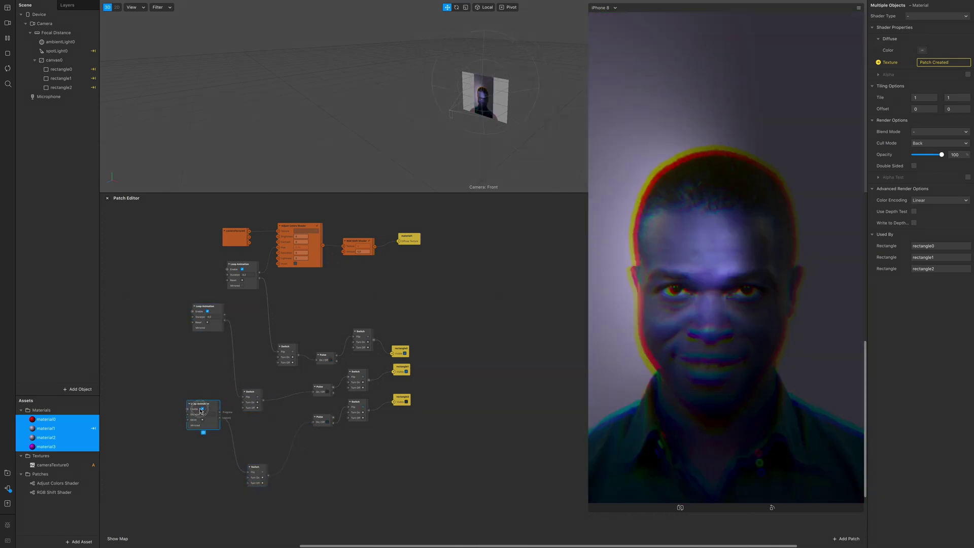
Set the third Loop Animation's duration to 0.4 and the second one's to 0.3
scroll(200, 436, "up", 5)
type("4")
scroll(246, 244, "up", 3)
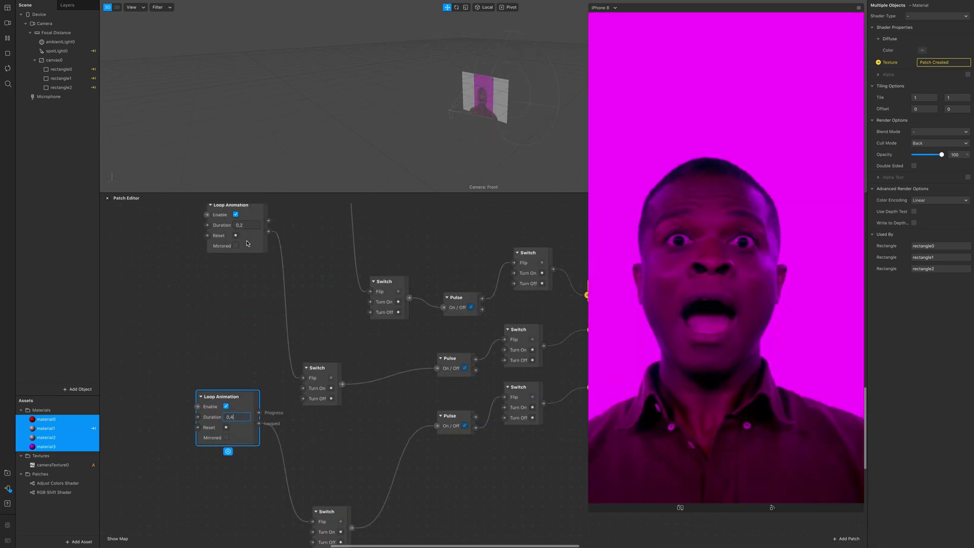
double_click(235, 285)
type("3")
scroll(198, 251, "up", 2)
scroll(198, 251, "down", 3)
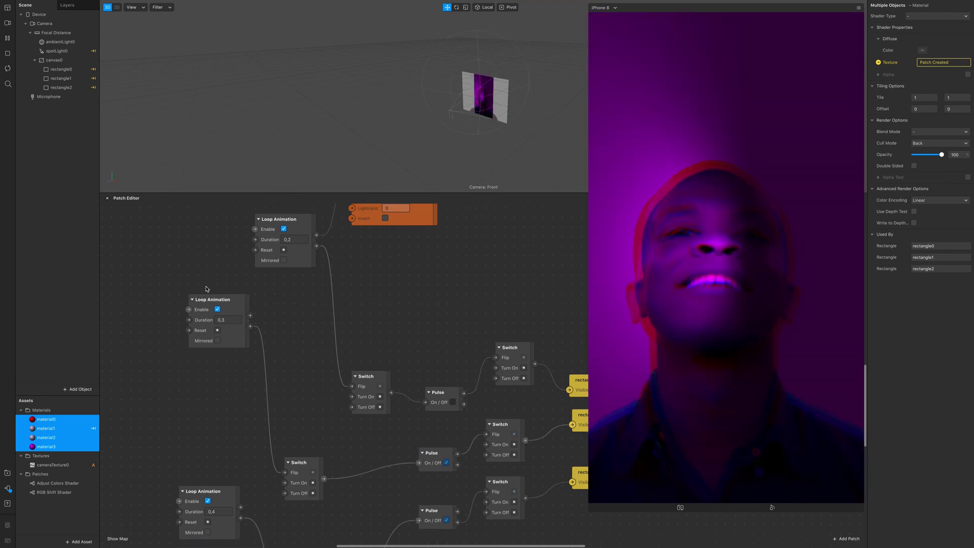
Rearrange the three Loop Animation, Switch and Pulse chains into tidy rows beside the rectangle Visible patches, below the shader patches
left_click_drag(267, 264, 286, 399)
left_click_drag(363, 406, 429, 376)
left_click_drag(299, 374, 328, 364)
left_click_drag(269, 432, 326, 441)
scroll(355, 436, "down", 3)
left_click_drag(374, 413, 401, 319)
scroll(401, 309, "up", 4)
scroll(402, 309, "up", 2)
left_click_drag(343, 261, 321, 375)
scroll(322, 374, "down", 4)
scroll(321, 373, "right", 5)
left_click_drag(277, 299, 268, 275)
left_click_drag(269, 357, 260, 352)
scroll(380, 356, "down", 5)
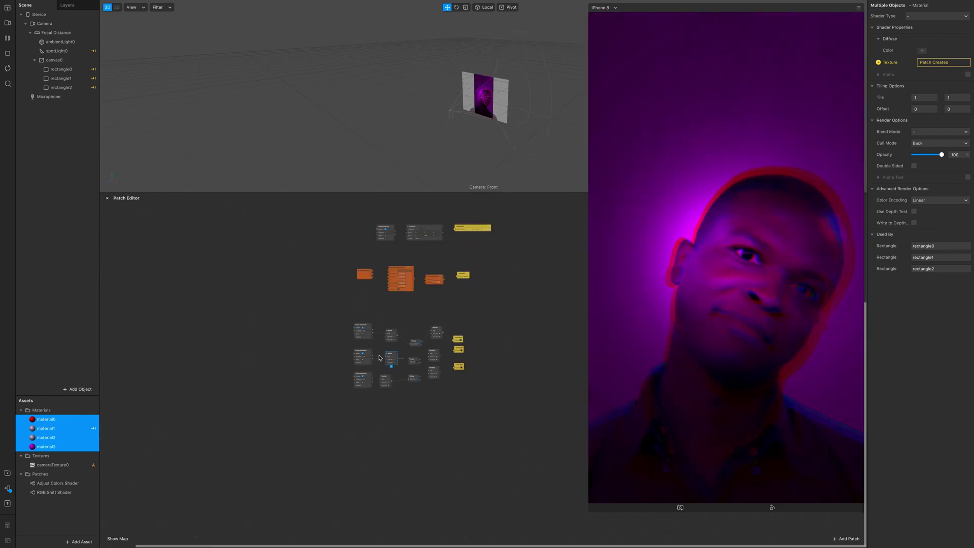